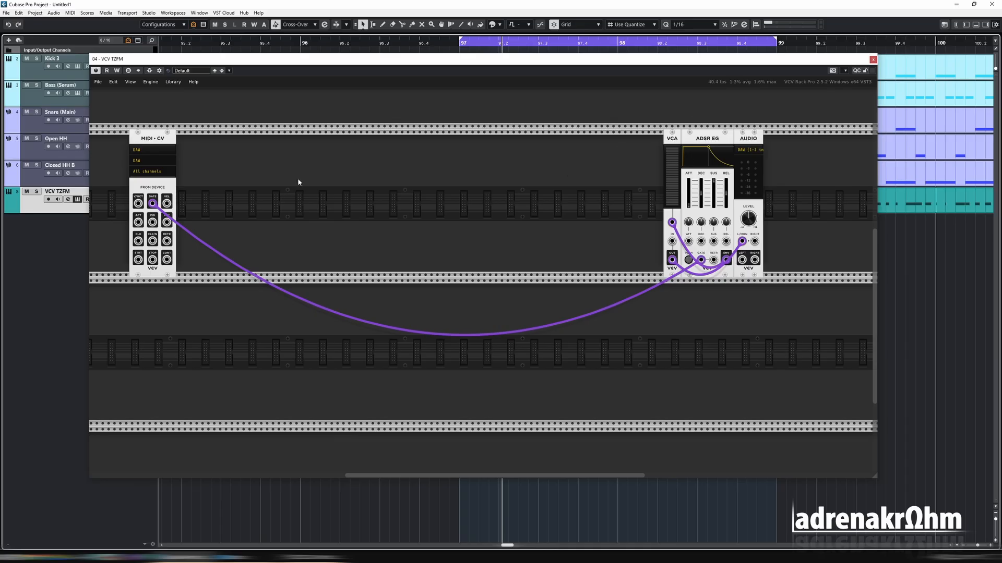
Open the module browser, filter by the Befaco brand and a tag, and add a small Befaco oscillator to the rack
{"action": "right_click", "coordinate": [251, 173]}
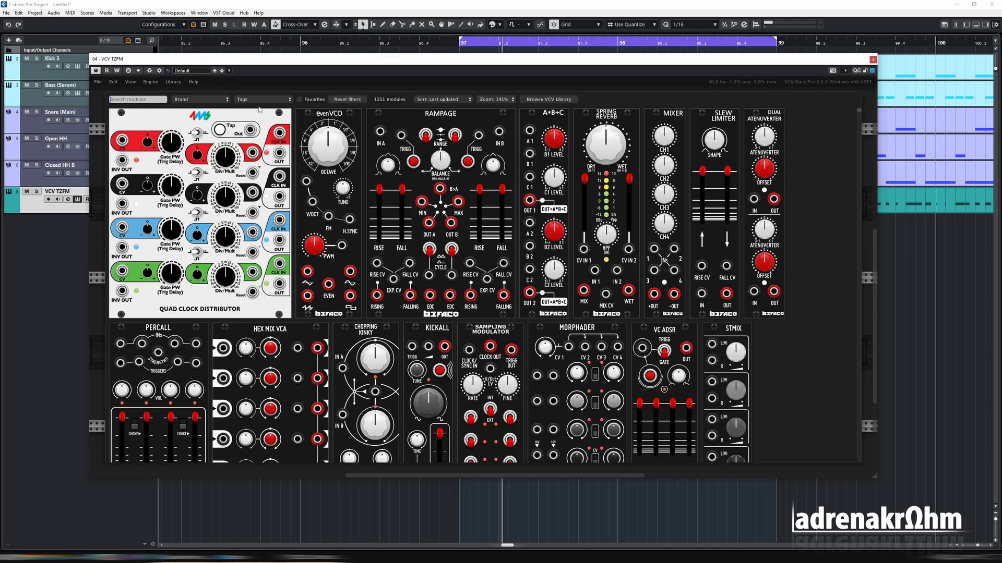
{"action": "left_click", "coordinate": [201, 99]}
{"action": "left_click", "coordinate": [184, 149]}
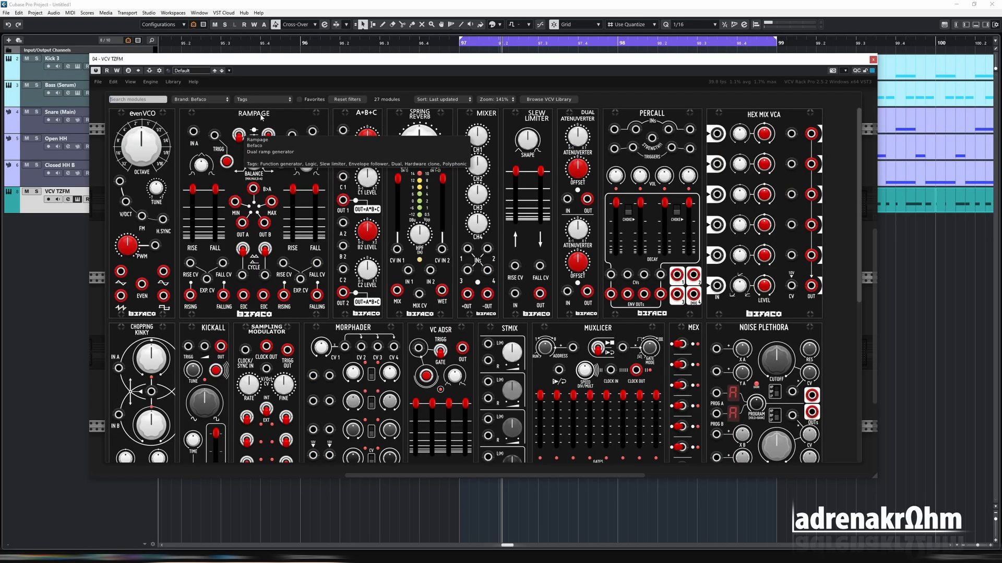
{"action": "left_click", "coordinate": [265, 100]}
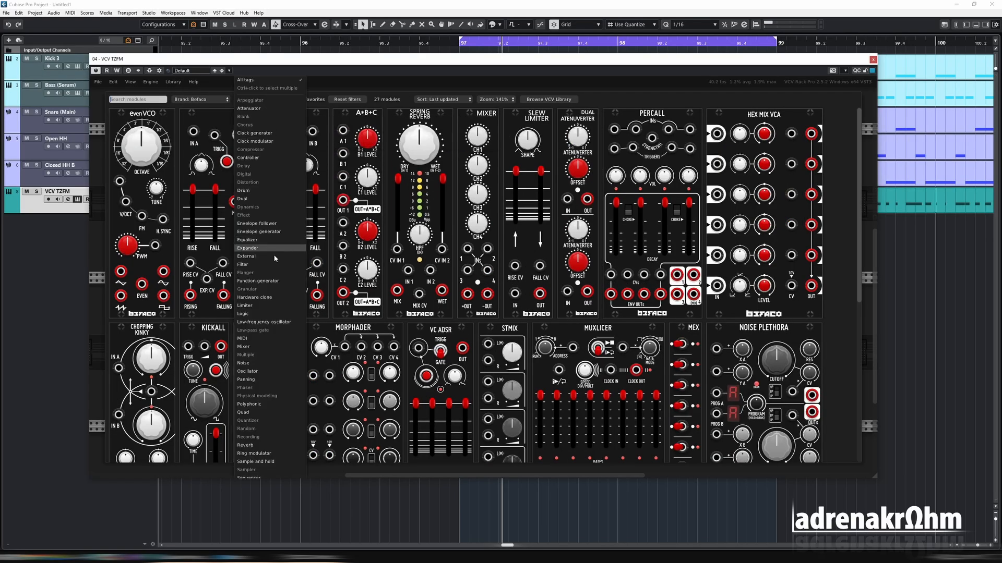
{"action": "left_click", "coordinate": [273, 412]}
{"action": "left_click", "coordinate": [270, 138]}
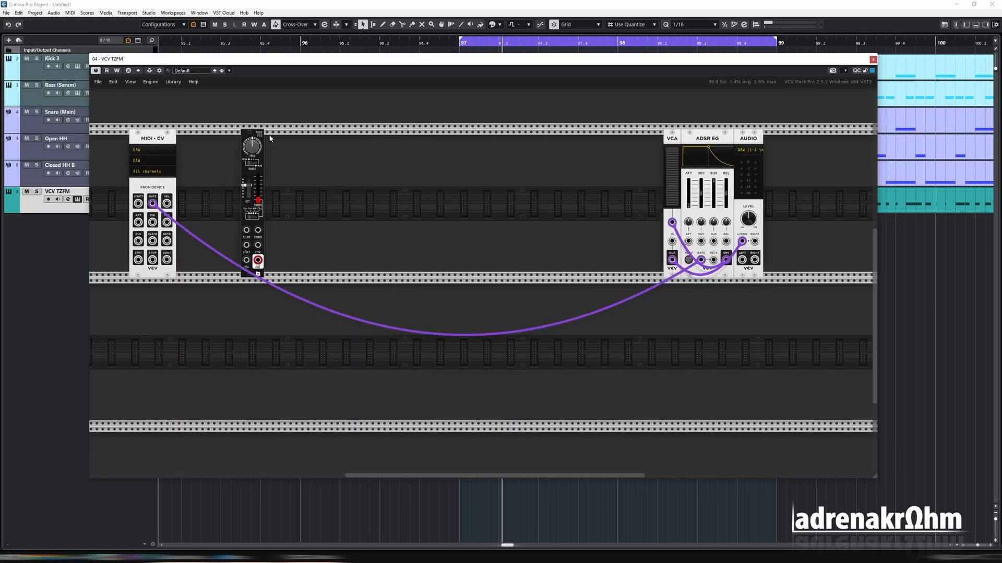
Patch the oscillator's output into the VCA input and solo the VCV TZFM track
{"action": "left_click_drag", "start_coordinate": [258, 260], "coordinate": [672, 241]}
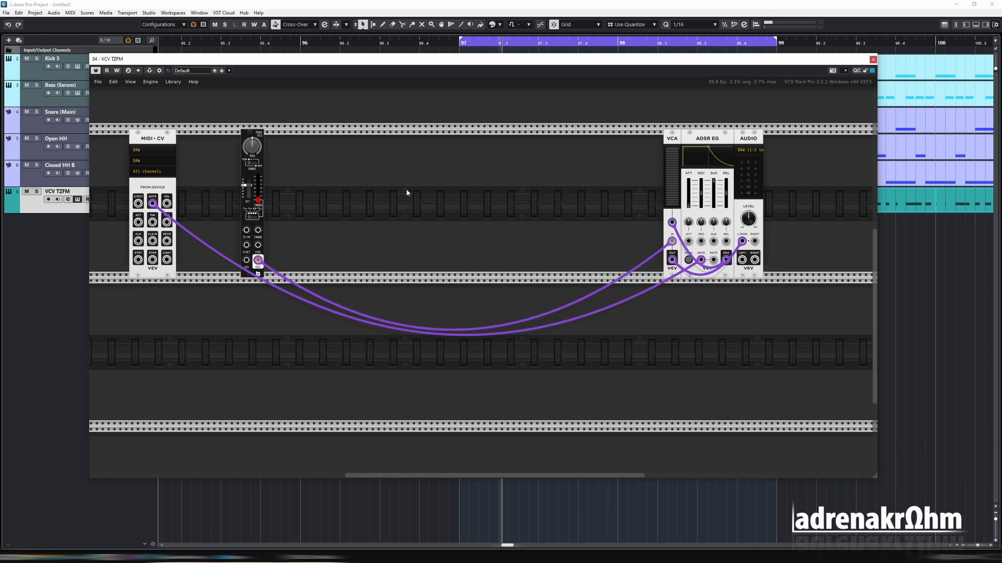
{"action": "left_click", "coordinate": [37, 192]}
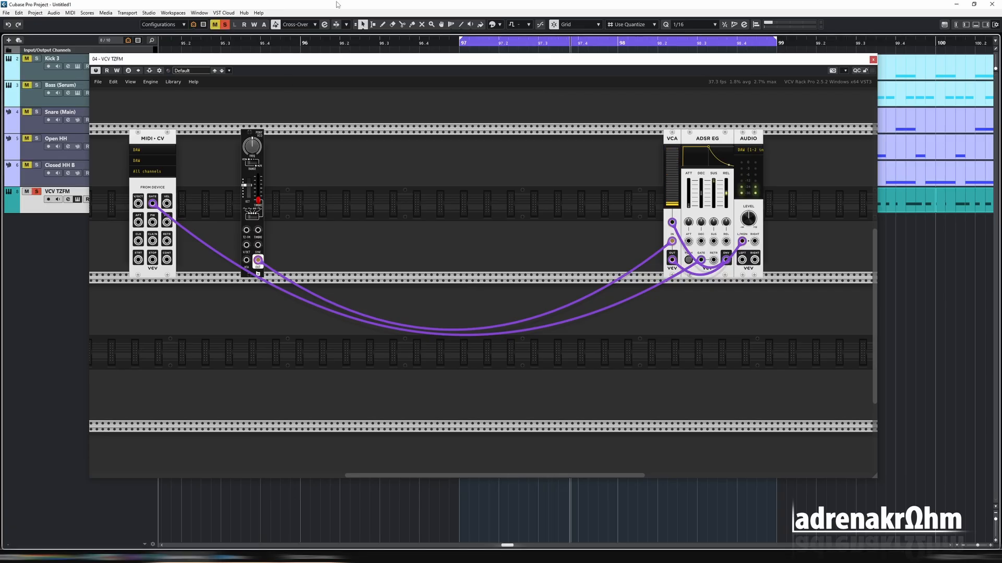
Duplicate the oscillator, move the original left, and patch its output into the copy's modulation input
{"action": "key", "text": "ctrl+d"}
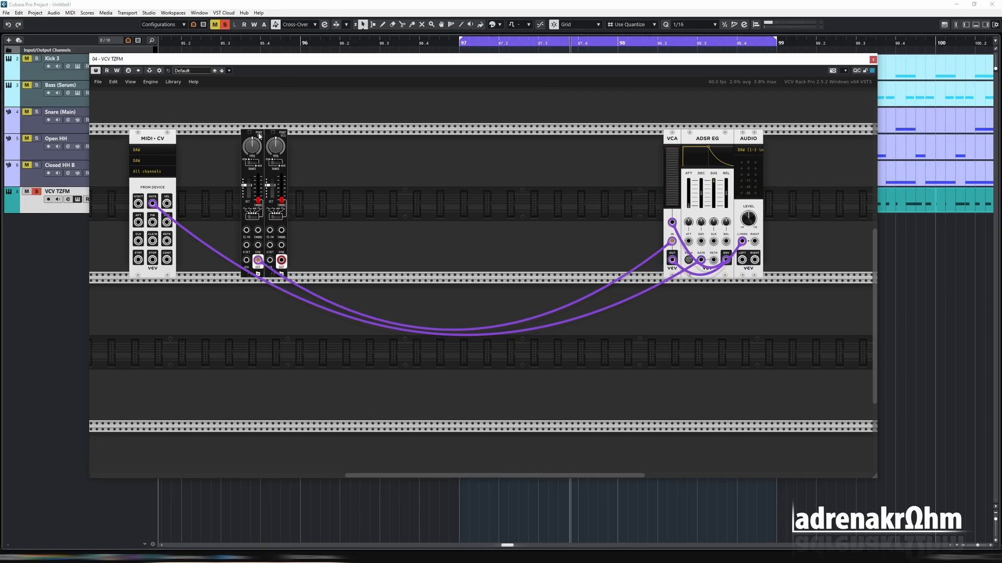
{"action": "left_click_drag", "start_coordinate": [260, 137], "coordinate": [235, 136]}
{"action": "left_click_drag", "start_coordinate": [234, 262], "coordinate": [247, 239]}
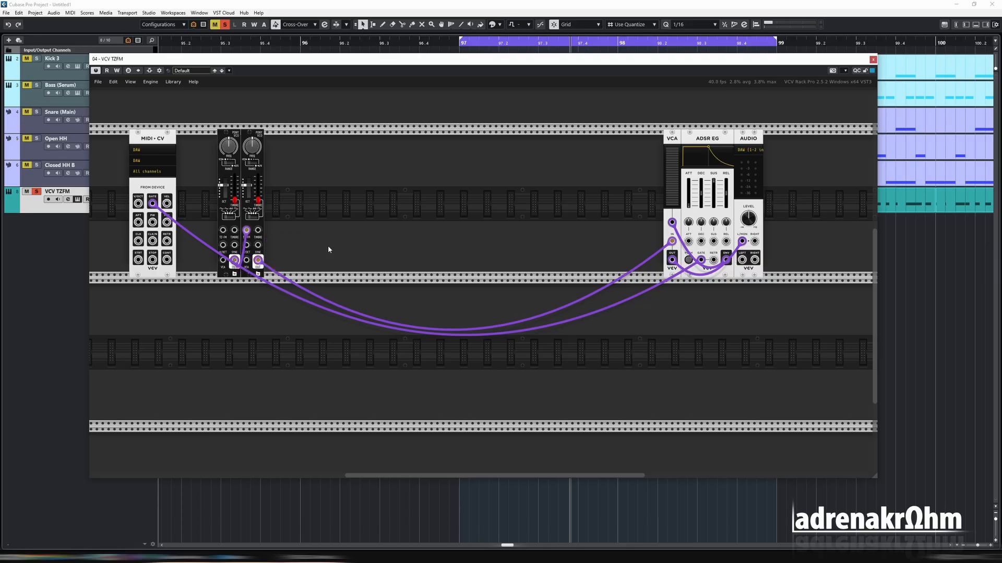
Turn down the left oscillator's frequency knob and start project playback
{"action": "left_click_drag", "start_coordinate": [229, 149], "coordinate": [233, 313]}
{"action": "left_click", "coordinate": [303, 3]}
{"action": "key", "text": "space"}
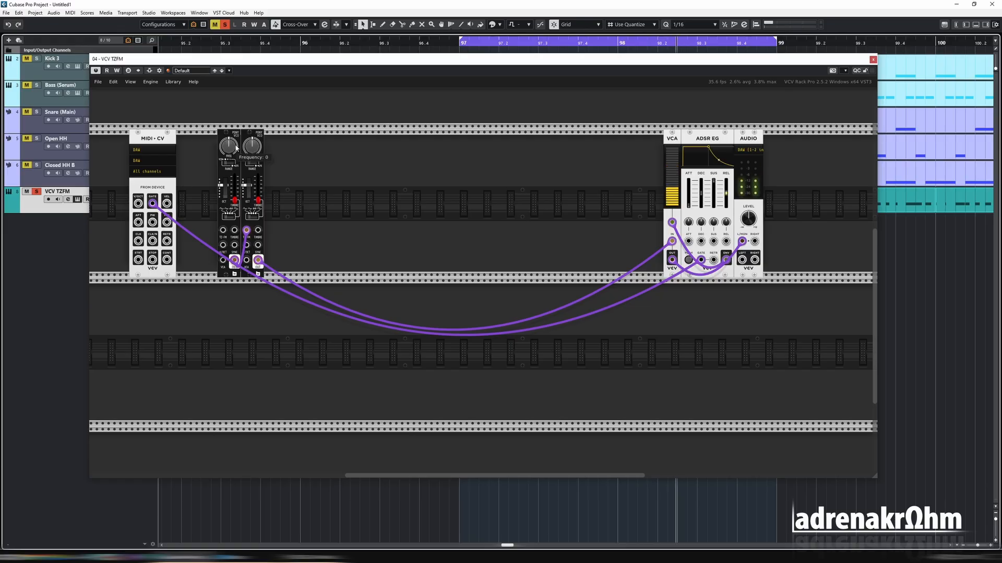
Fine-tune the left oscillator's frequency knob and slider while toggling playback to hear the FM effect
{"action": "left_click_drag", "start_coordinate": [233, 146], "coordinate": [232, 151]}
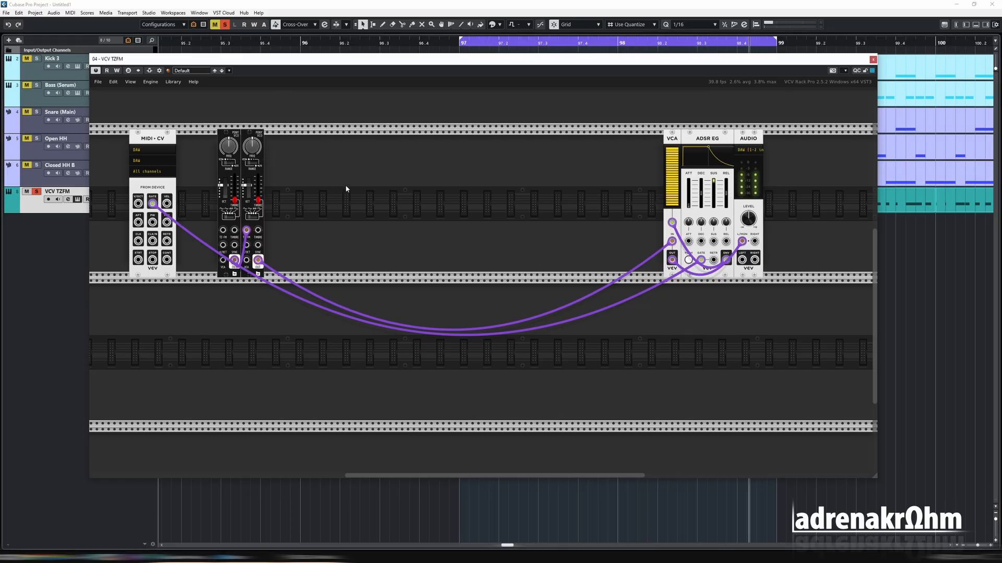
{"action": "left_click_drag", "start_coordinate": [232, 147], "coordinate": [237, 119]}
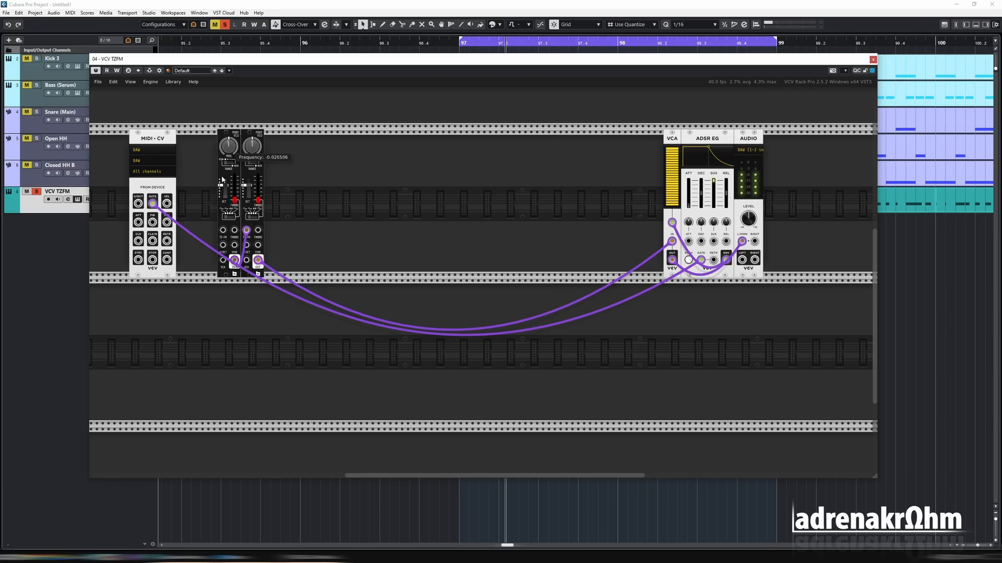
{"action": "left_click_drag", "start_coordinate": [222, 179], "coordinate": [222, 168]}
{"action": "left_click", "coordinate": [360, 6]}
{"action": "key", "text": "space"}
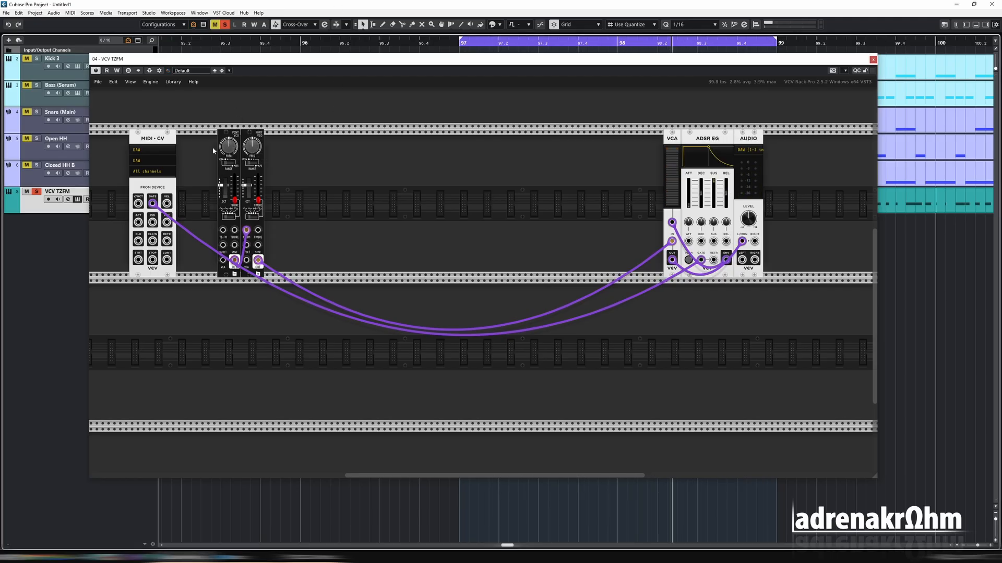
{"action": "key", "text": "space"}
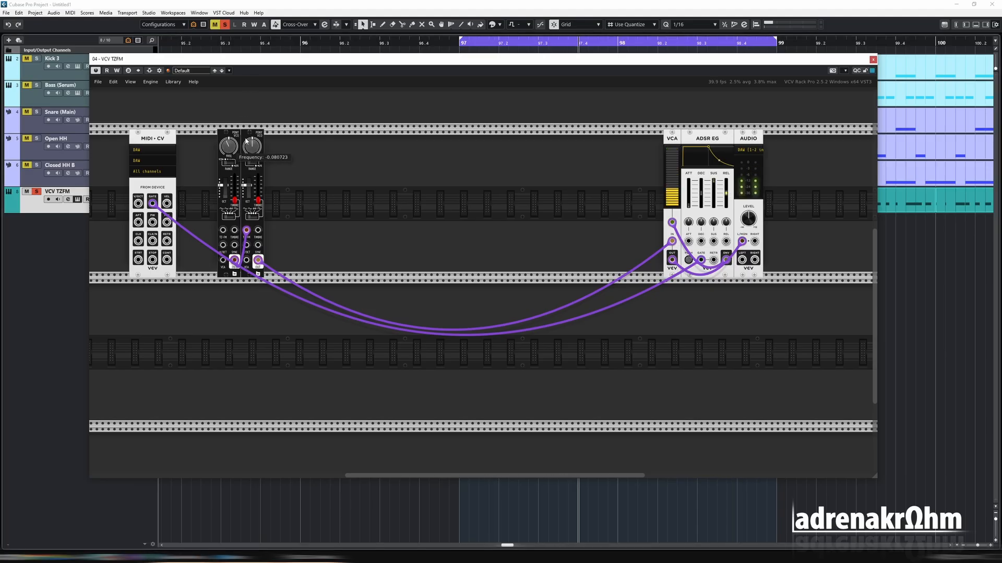
{"action": "left_click", "coordinate": [282, 3]}
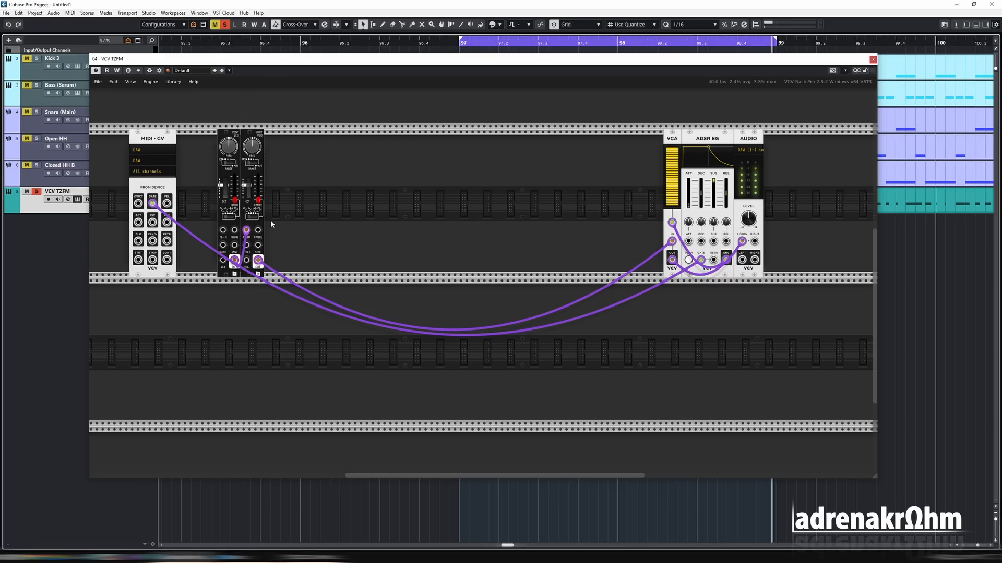
Reopen the module browser, clear the tag filter, switch the brand to Vult, and add the Caudal chaos source
{"action": "right_click", "coordinate": [248, 96]}
{"action": "left_click", "coordinate": [249, 98]}
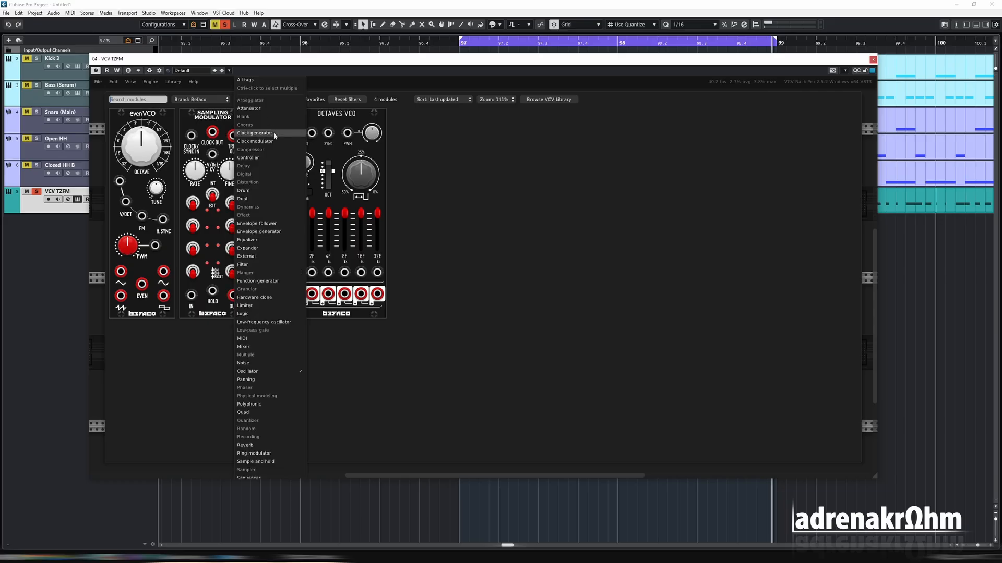
{"action": "left_click", "coordinate": [258, 83]}
{"action": "left_click", "coordinate": [202, 100]}
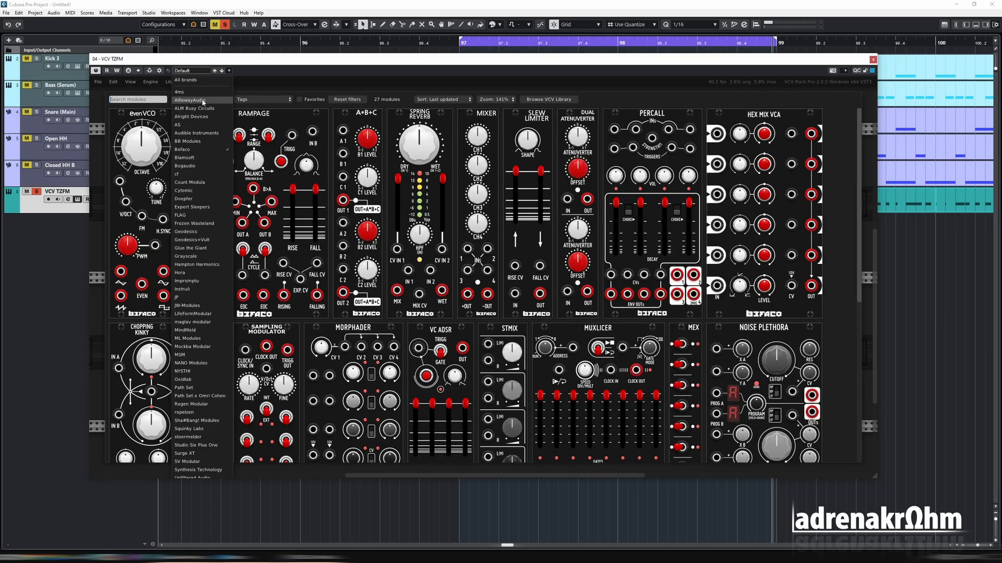
{"action": "left_click", "coordinate": [230, 233]}
{"action": "scroll", "coordinate": [474, 299], "scroll_direction": "down", "scroll_amount": 2}
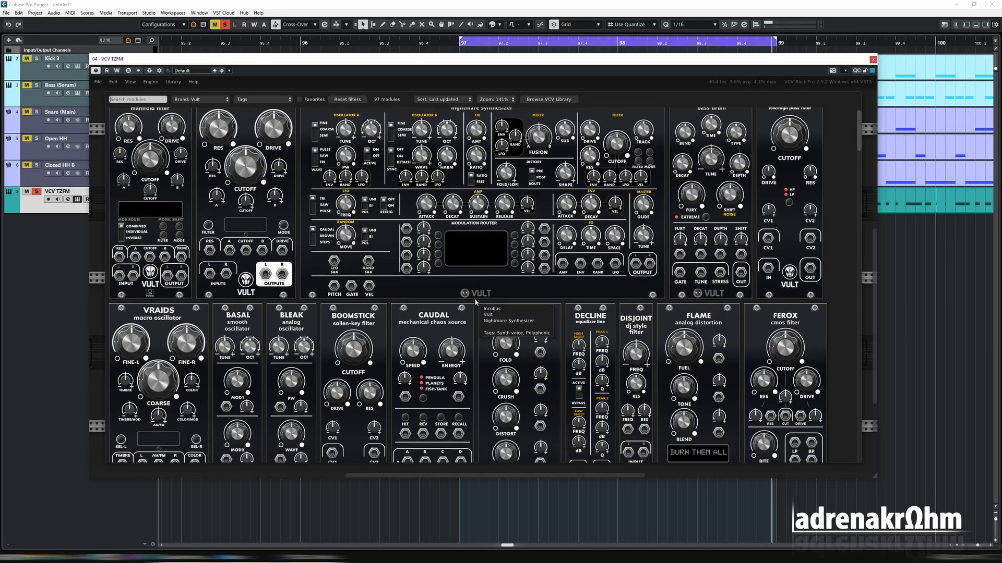
{"action": "left_click", "coordinate": [446, 295]}
Reopen the module browser, reset the brand filter, choose VCV, and add a Scope module
{"action": "right_click", "coordinate": [290, 295]}
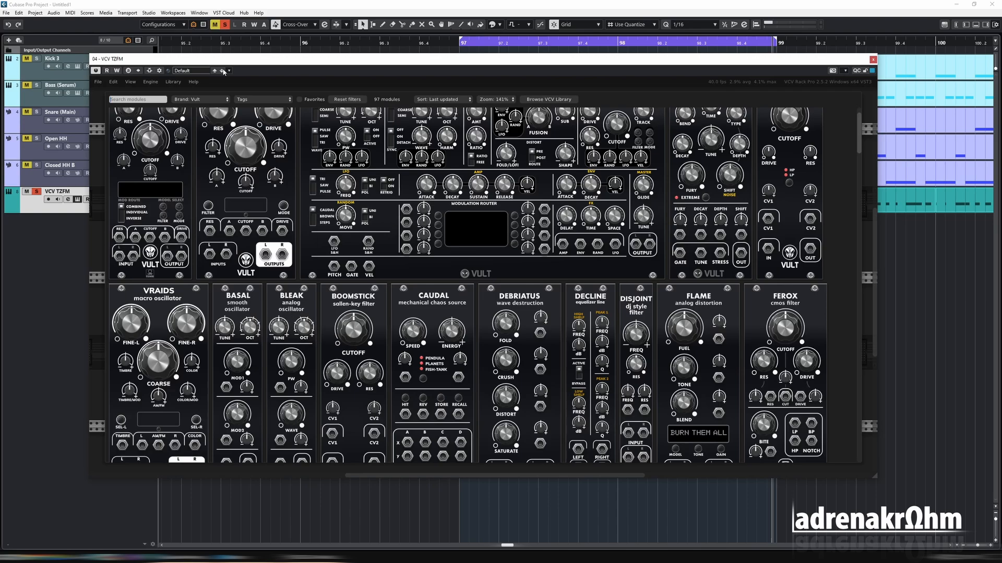
{"action": "left_click", "coordinate": [203, 99]}
{"action": "left_click", "coordinate": [202, 81]}
{"action": "left_click", "coordinate": [203, 99]}
{"action": "scroll", "coordinate": [204, 285], "scroll_direction": "down", "scroll_amount": 3}
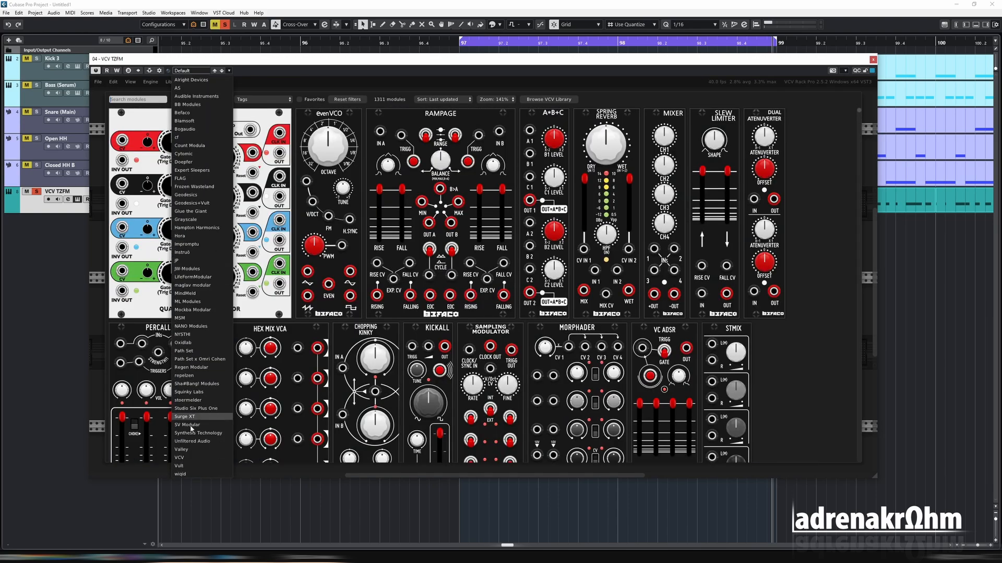
{"action": "left_click", "coordinate": [189, 458]}
{"action": "scroll", "coordinate": [543, 196], "scroll_direction": "down", "scroll_amount": 1}
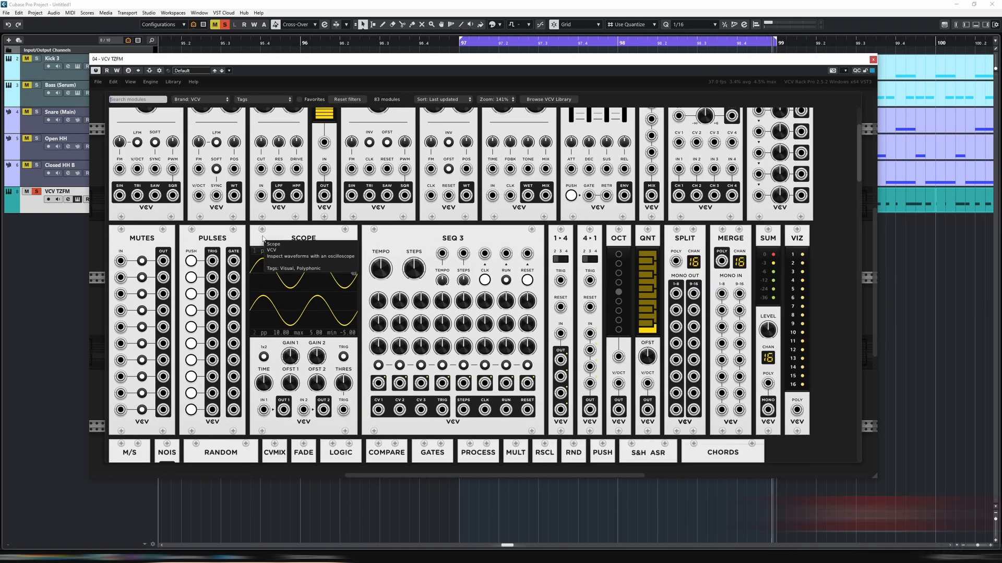
{"action": "left_click", "coordinate": [278, 237]}
Patch a Caudal output into the Scope and route the Scope's thru output into the left oscillator's input
{"action": "mouse_move", "coordinate": [158, 391]}
{"action": "left_mouse_down"}
{"action": "mouse_move", "coordinate": [204, 417]}
{"action": "mouse_move", "coordinate": [221, 408]}
{"action": "left_mouse_up"}
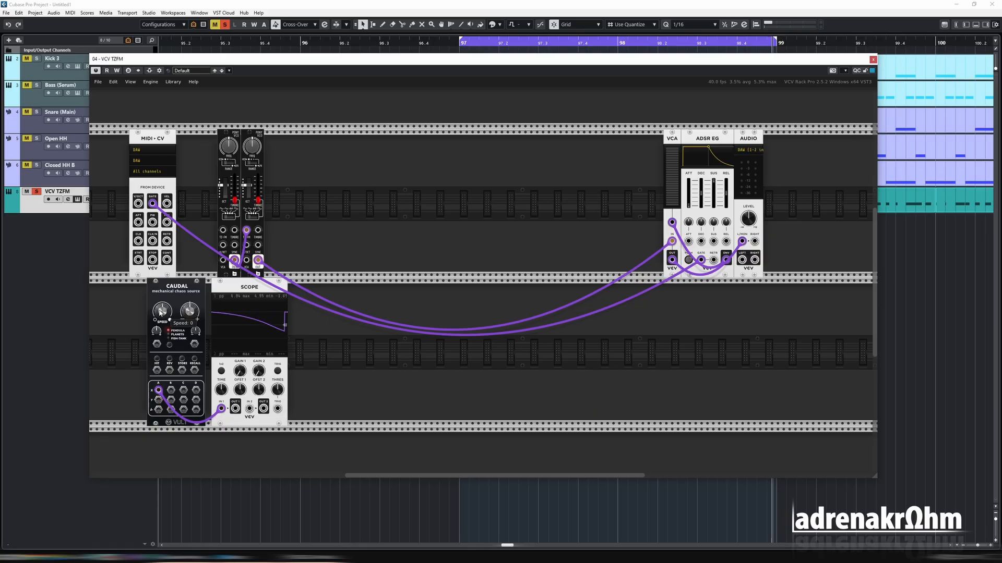
{"action": "left_click_drag", "start_coordinate": [189, 253], "coordinate": [174, 228]}
{"action": "left_click_drag", "start_coordinate": [236, 412], "coordinate": [223, 246]}
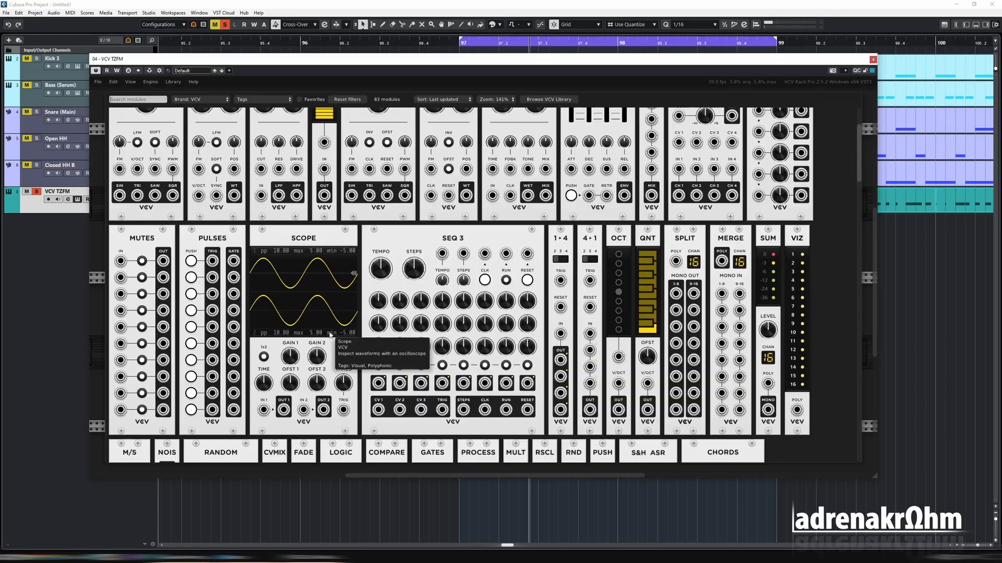
Open the module browser, filter to Befaco attenuator modules, and add the Dual Atenuverter
{"action": "right_click", "coordinate": [336, 336]}
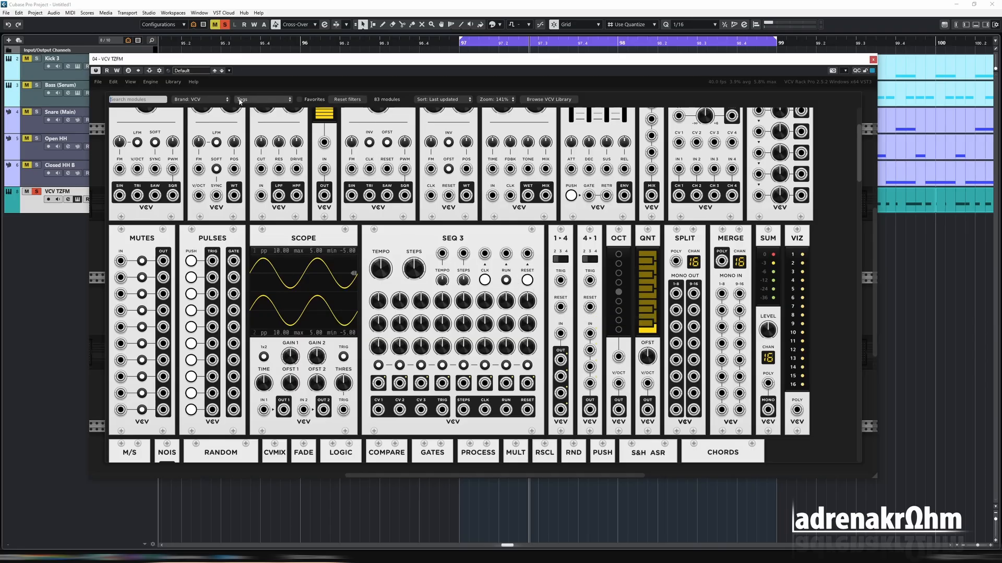
{"action": "left_click", "coordinate": [201, 99]}
{"action": "left_click", "coordinate": [191, 82]}
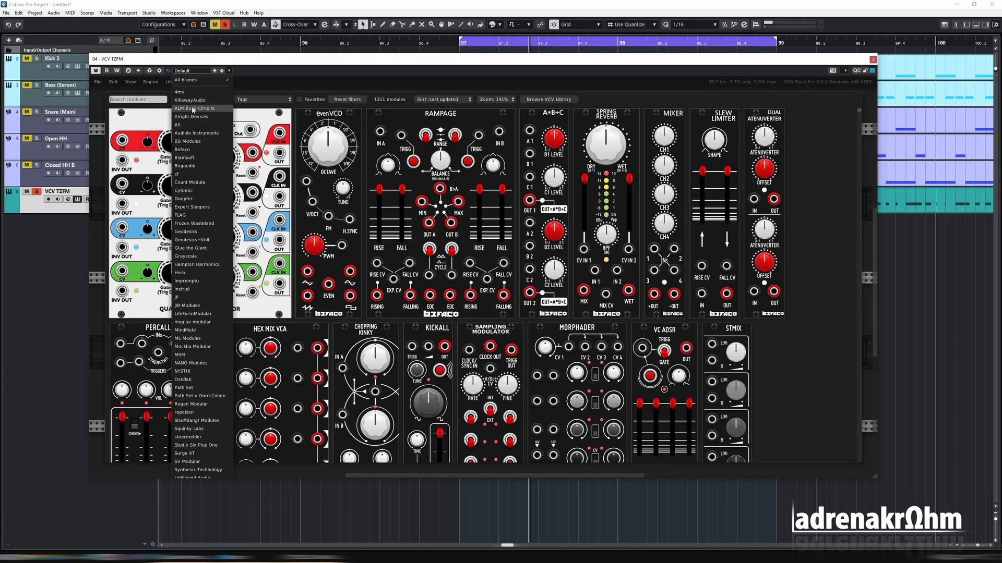
{"action": "left_click", "coordinate": [201, 99]}
{"action": "left_click", "coordinate": [194, 149]}
{"action": "left_click", "coordinate": [258, 99]}
{"action": "left_click", "coordinate": [258, 110]}
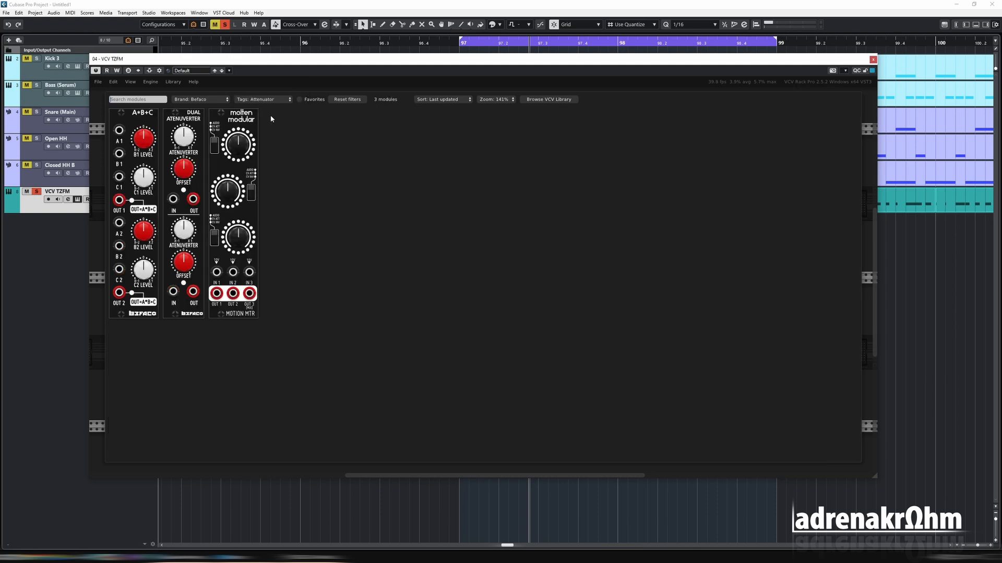
{"action": "left_click", "coordinate": [195, 125]}
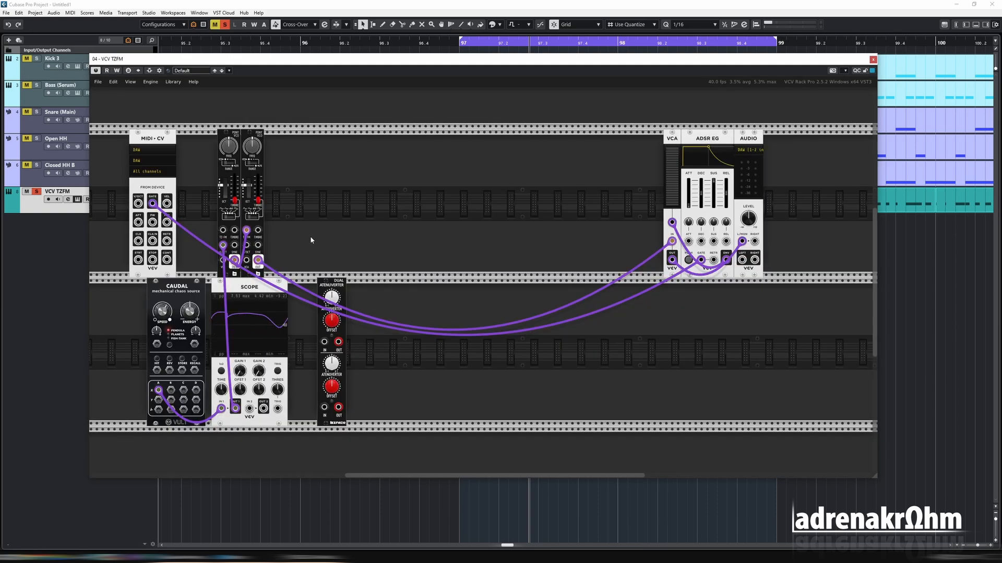
Reroute the Scope's output through the Dual Atenuverter into the oscillator and adjust channel 1 gain
{"action": "mouse_move", "coordinate": [223, 245]}
{"action": "left_mouse_down"}
{"action": "mouse_move", "coordinate": [258, 339]}
{"action": "mouse_move", "coordinate": [316, 342]}
{"action": "mouse_move", "coordinate": [222, 245]}
{"action": "left_mouse_up"}
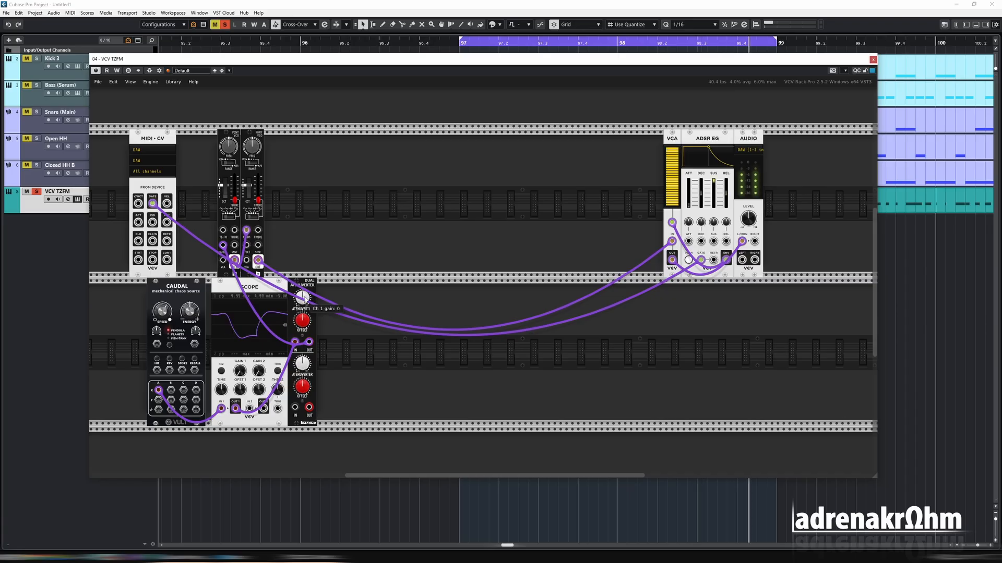
{"action": "left_click_drag", "start_coordinate": [306, 302], "coordinate": [310, 238]}
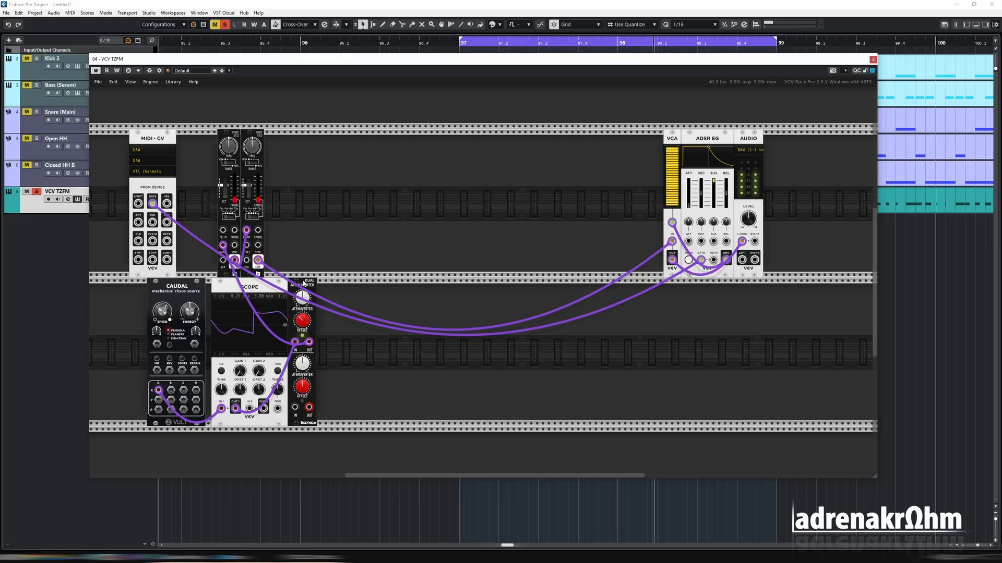
Adjust the atenuverter's channel 1 gain and offset knobs while watching the scope
{"action": "mouse_move", "coordinate": [309, 281]}
{"action": "left_click_drag", "start_coordinate": [314, 232], "coordinate": [314, 218]}
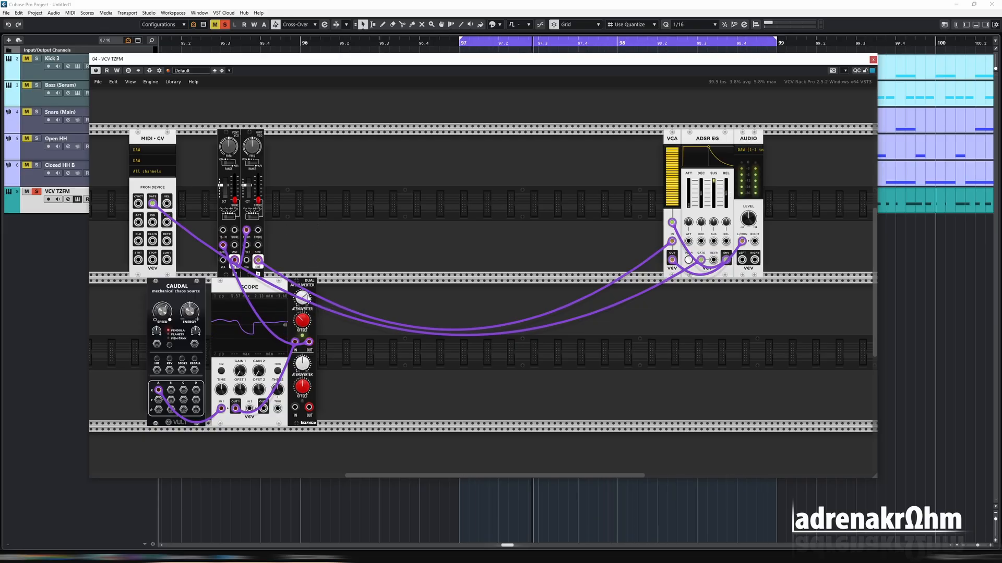
{"action": "left_click_drag", "start_coordinate": [307, 319], "coordinate": [308, 200]}
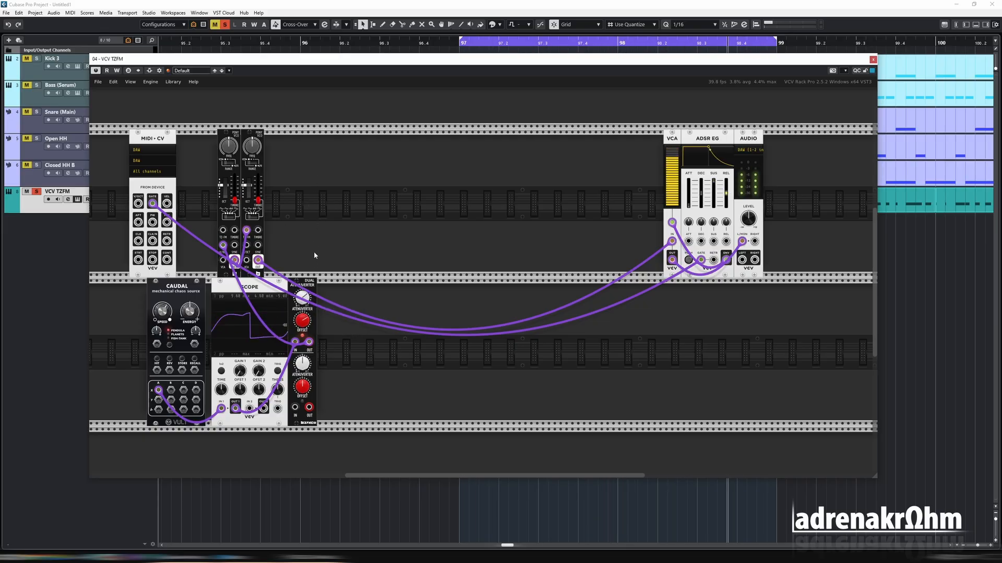
{"action": "mouse_move", "coordinate": [303, 298]}
{"action": "left_click_drag", "start_coordinate": [303, 298], "coordinate": [310, 270]}
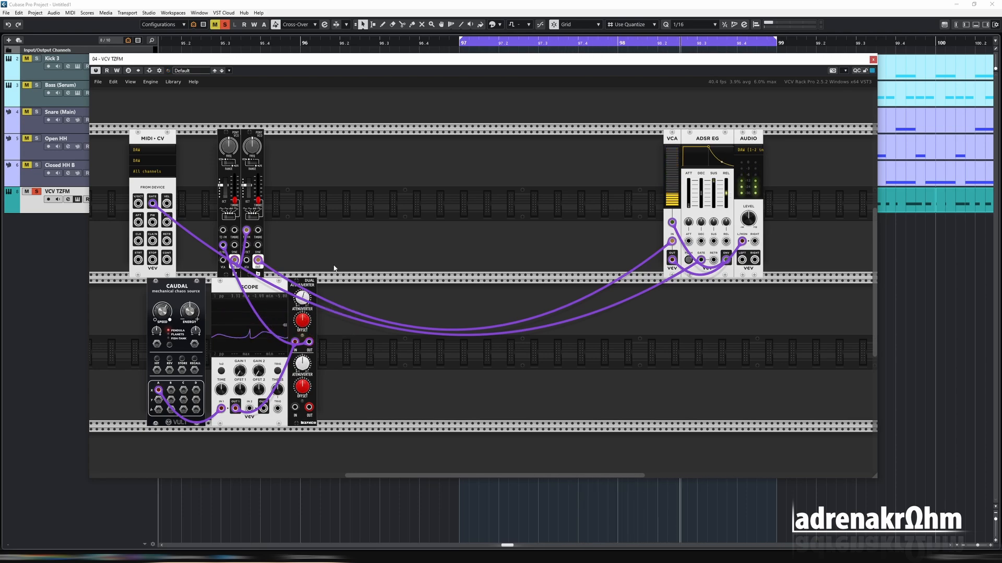
{"action": "left_click", "coordinate": [338, 5]}
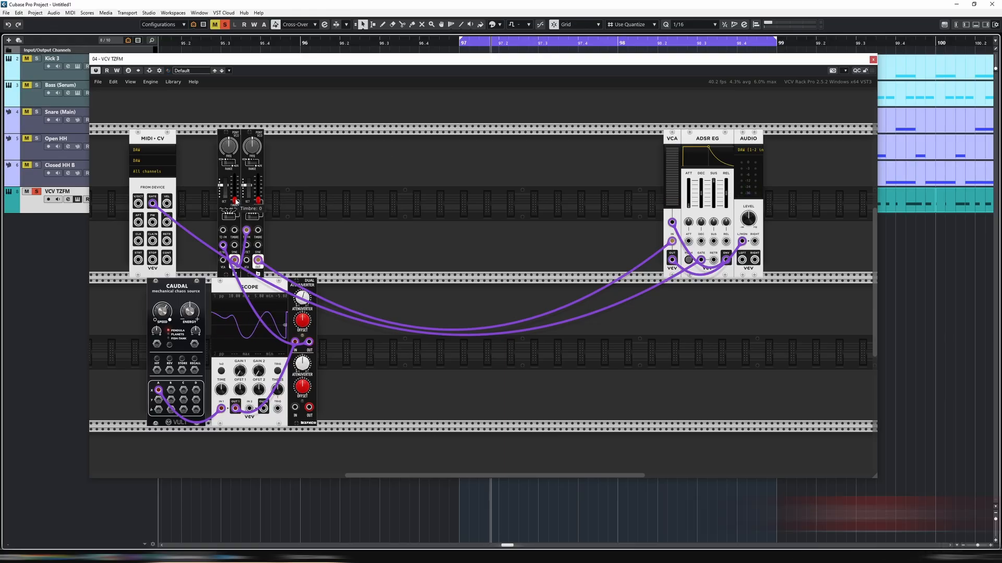
Set the left oscillator's wave to Sawtooth and raise its Timbre knob
{"action": "left_click_drag", "start_coordinate": [236, 201], "coordinate": [236, 196]}
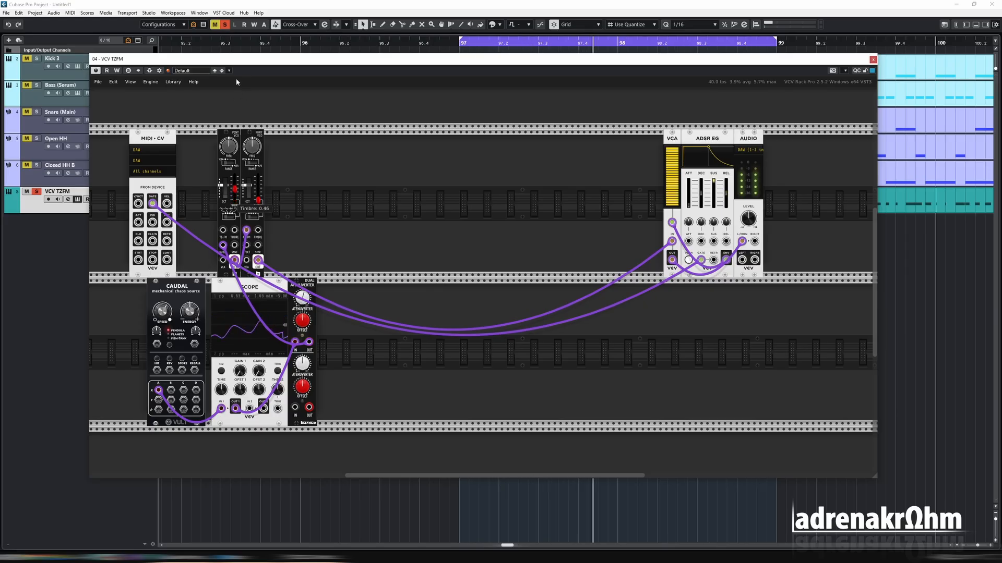
{"action": "left_click_drag", "start_coordinate": [237, 81], "coordinate": [237, 230]}
{"action": "left_click", "coordinate": [229, 217]}
{"action": "left_click", "coordinate": [229, 217]}
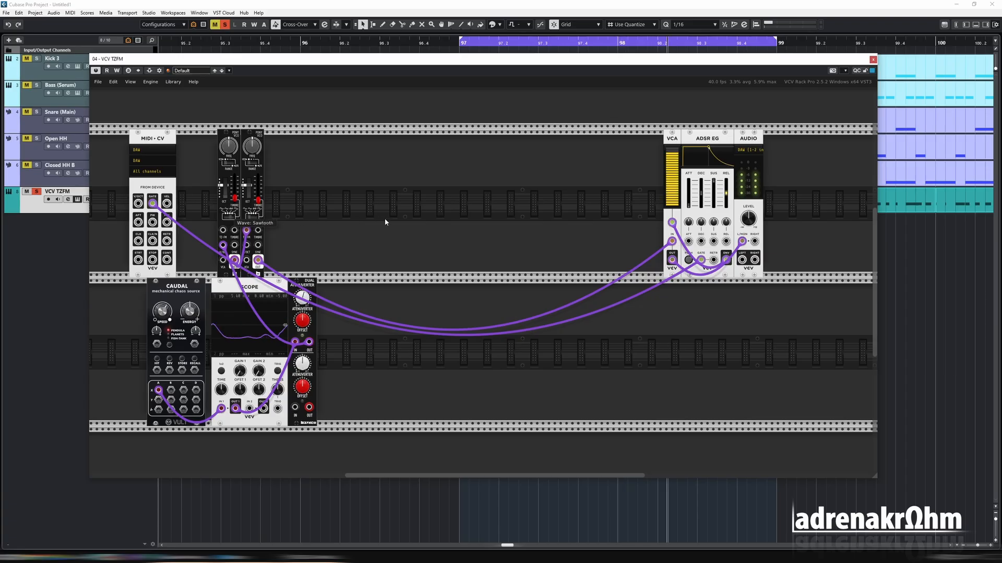
{"action": "left_click_drag", "start_coordinate": [234, 198], "coordinate": [232, 86]}
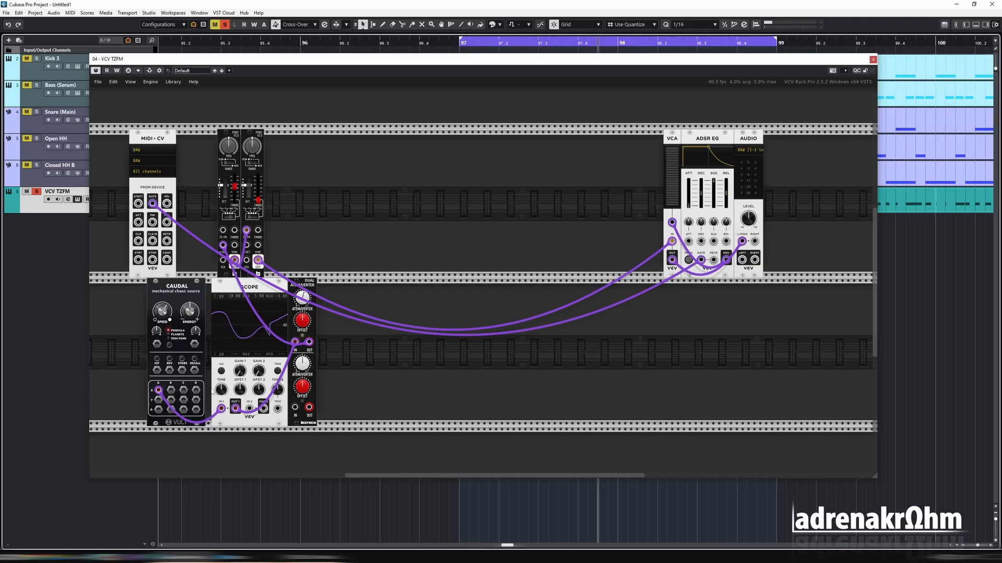
{"action": "left_click_drag", "start_coordinate": [171, 392], "coordinate": [254, 416]}
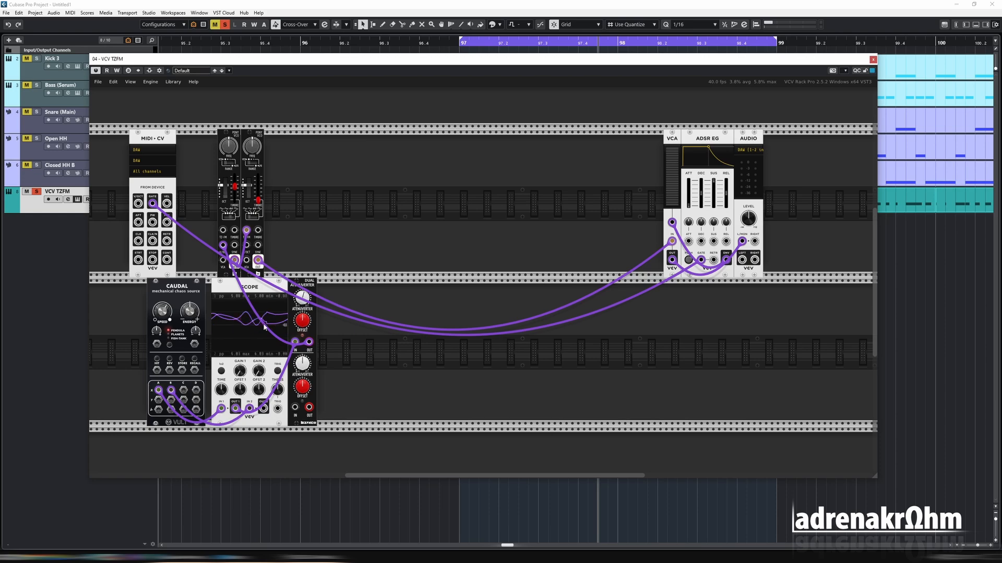
{"action": "left_click_drag", "start_coordinate": [264, 408], "coordinate": [234, 231]}
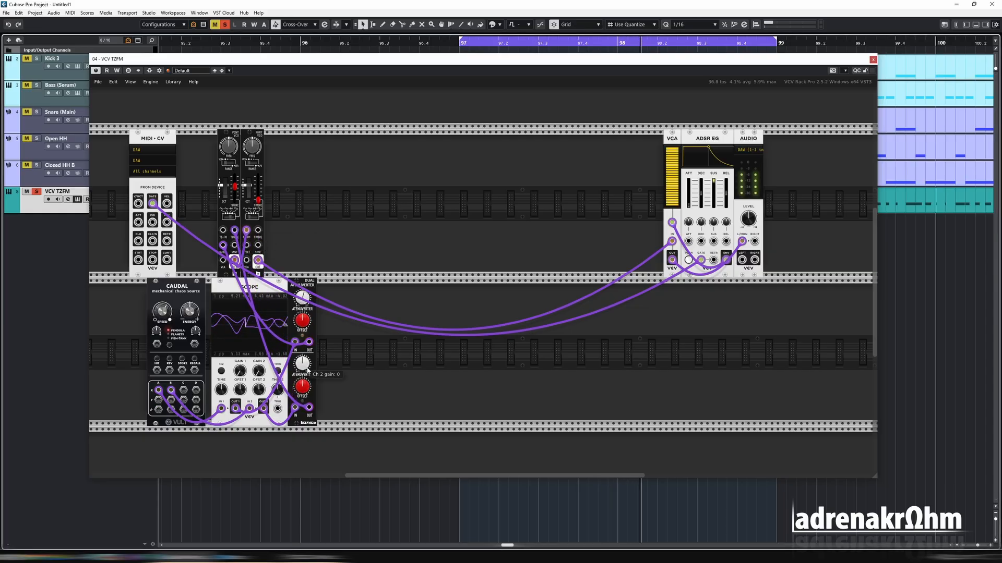
Route the Scope's second channel through the atenuverter's channel 2 and raise its channel 2 gain
{"action": "left_click_drag", "start_coordinate": [304, 367], "coordinate": [314, 273]}
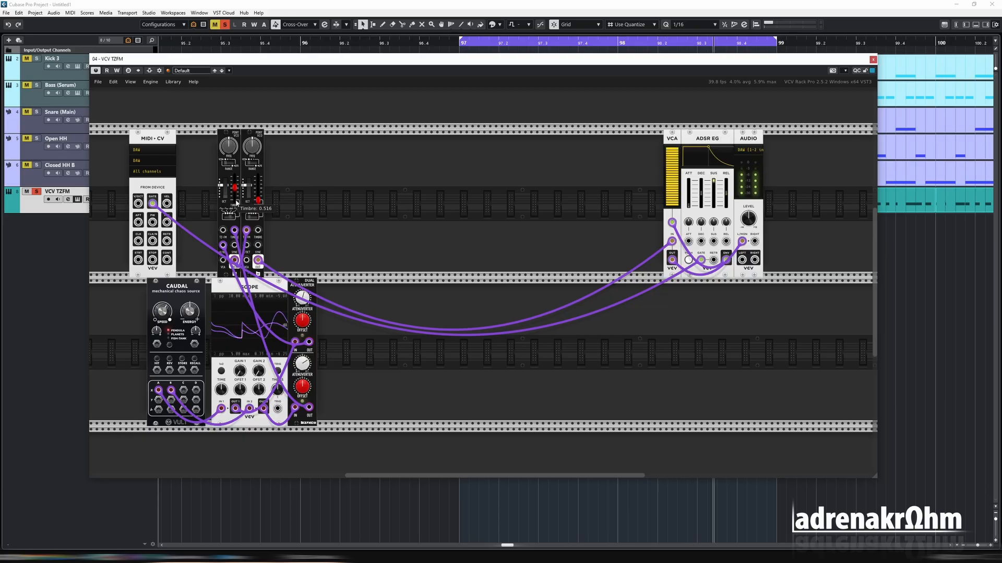
{"action": "left_click_drag", "start_coordinate": [307, 389], "coordinate": [305, 443]}
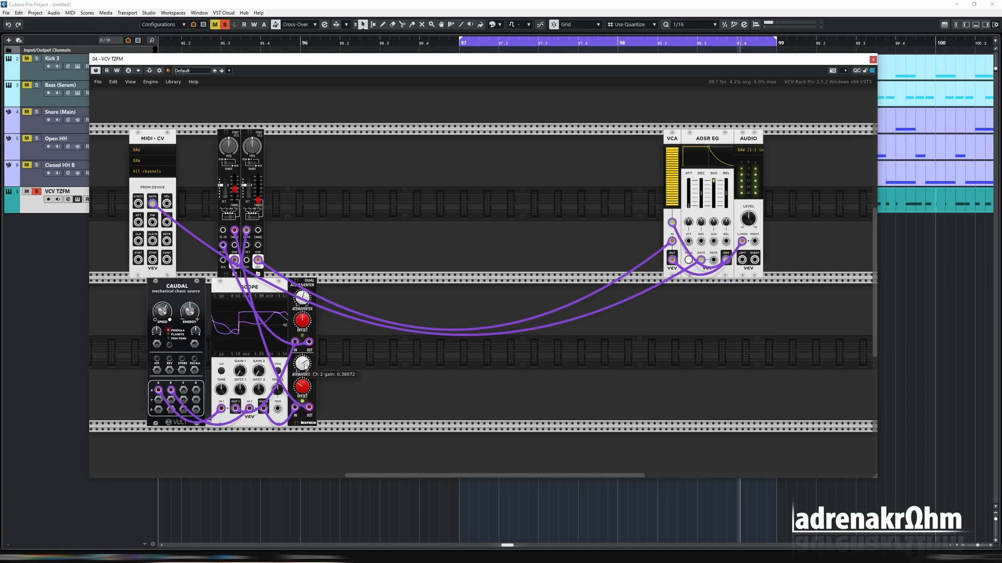
{"action": "left_click_drag", "start_coordinate": [309, 349], "coordinate": [305, 431]}
{"action": "left_click_drag", "start_coordinate": [305, 392], "coordinate": [304, 349]}
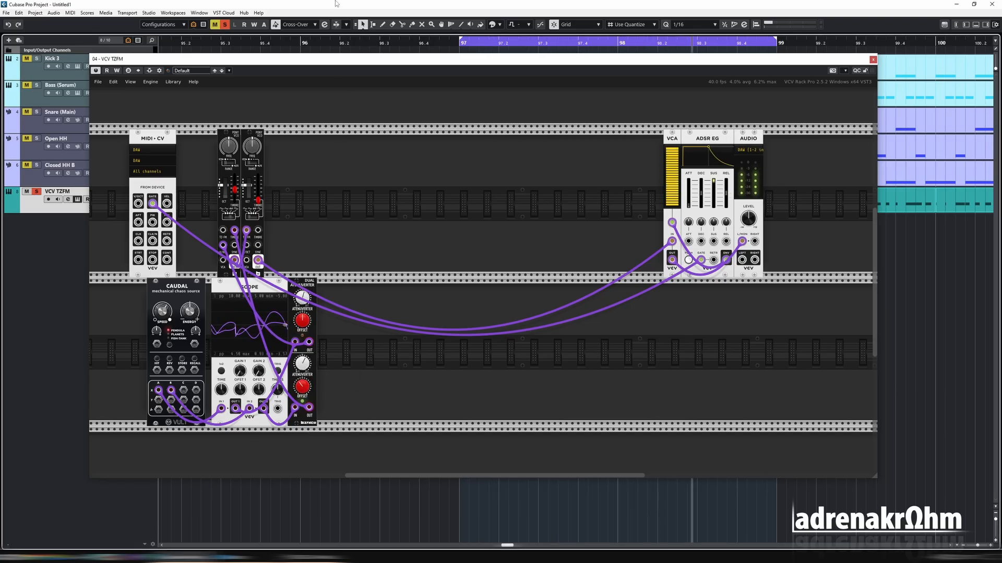
Open the module browser, clear the brand filter, and add the Alright Devices ZZZORB filter
{"action": "right_click", "coordinate": [402, 182]}
{"action": "left_click", "coordinate": [200, 99]}
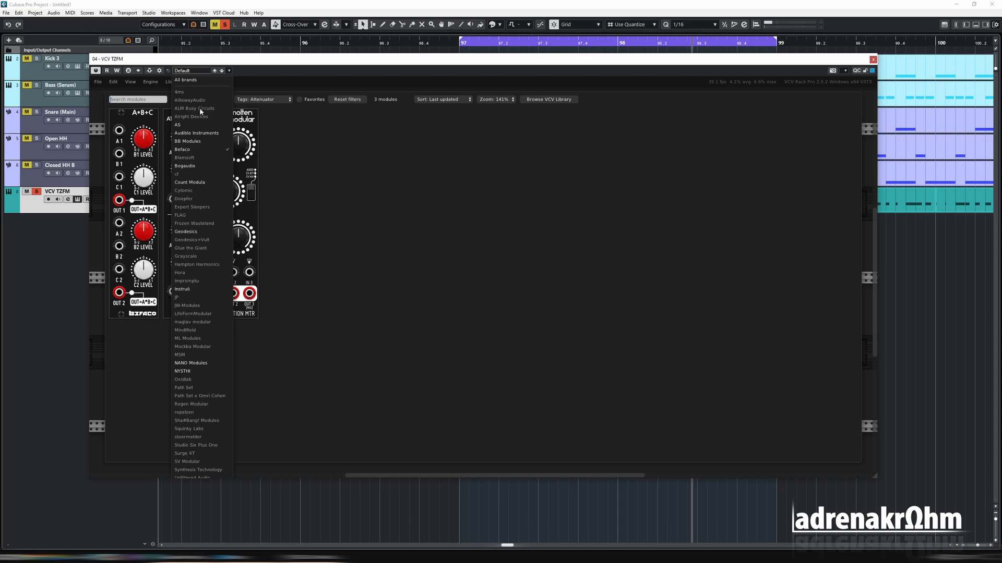
{"action": "left_click", "coordinate": [199, 80]}
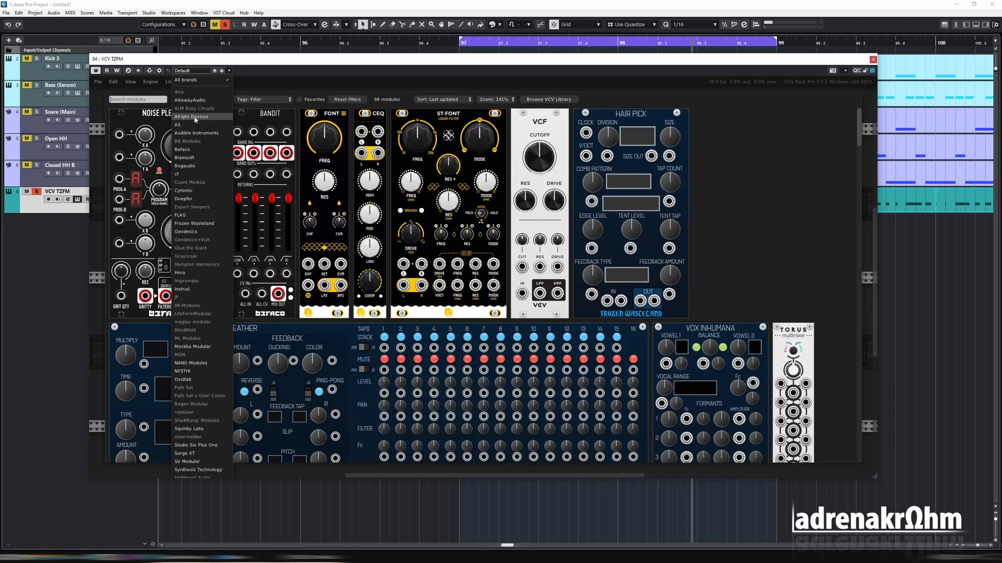
{"action": "left_click", "coordinate": [198, 146]}
{"action": "left_click", "coordinate": [165, 126]}
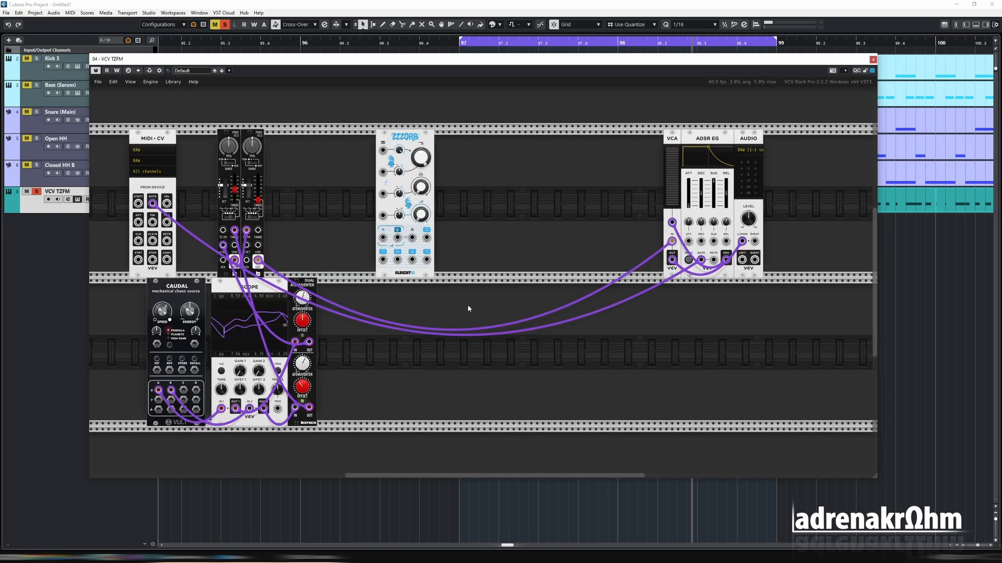
Move the ZZZORB beside the VCA and route the oscillator signal through its bandpass output into the VCA
{"action": "left_click_drag", "start_coordinate": [407, 271], "coordinate": [557, 271]}
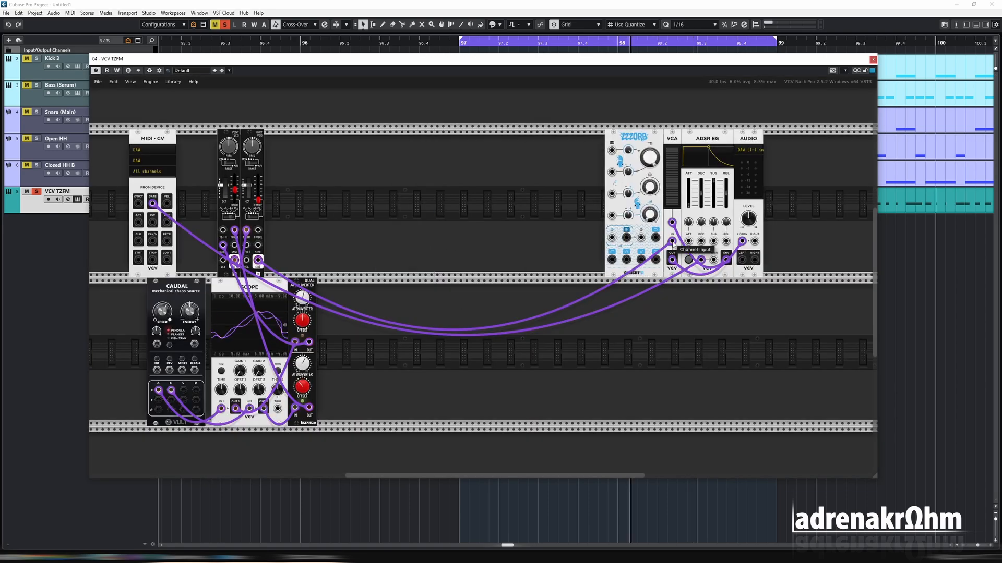
{"action": "left_click_drag", "start_coordinate": [672, 241], "coordinate": [642, 238]}
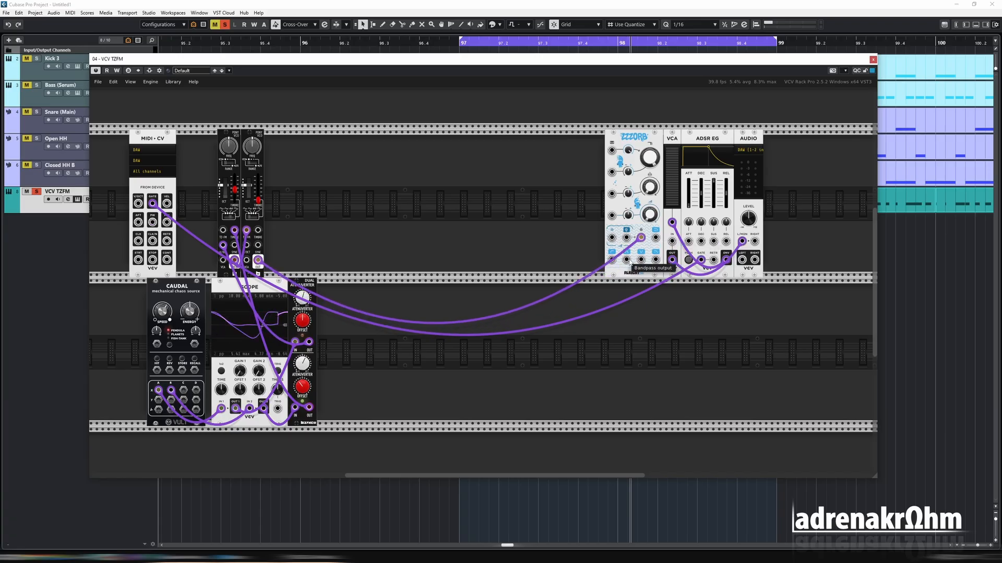
{"action": "left_click_drag", "start_coordinate": [627, 260], "coordinate": [657, 308]}
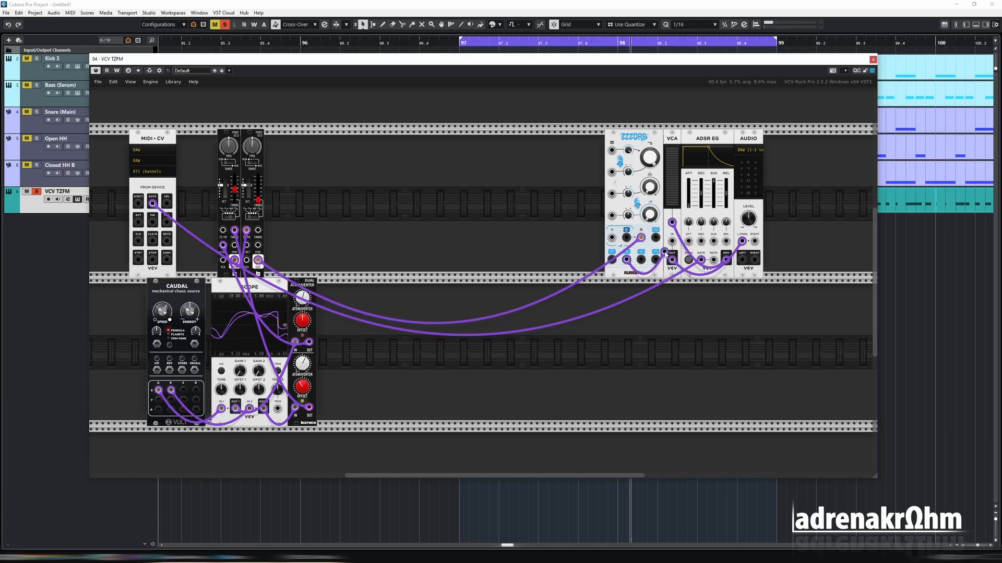
{"action": "left_click_drag", "start_coordinate": [665, 254], "coordinate": [672, 242]}
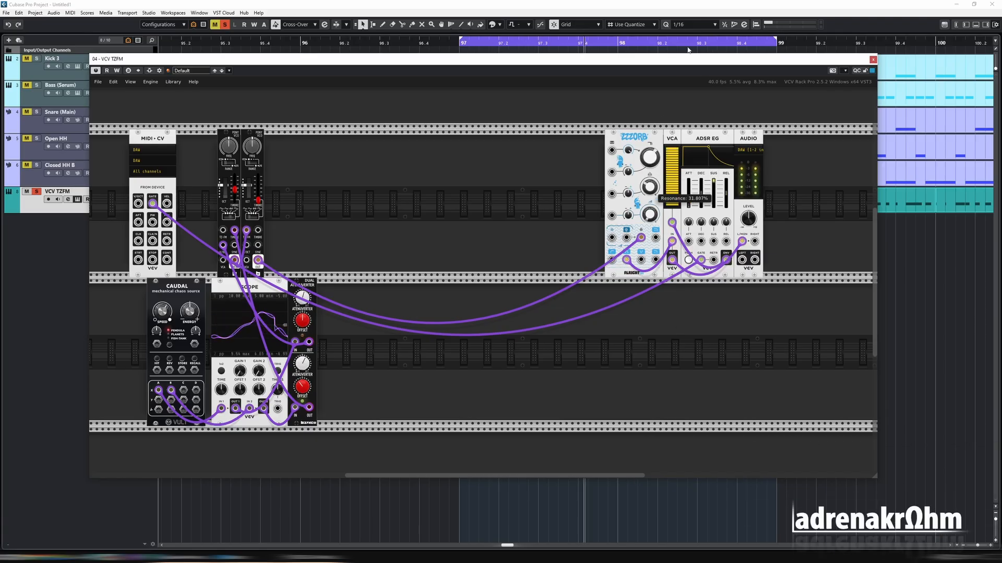
Adjust the ZZZORB filter's resonance to about 32% and tweak its cutoff knob
{"action": "mouse_move", "coordinate": [656, 164]}
{"action": "left_click_drag", "start_coordinate": [656, 164], "coordinate": [669, 124]}
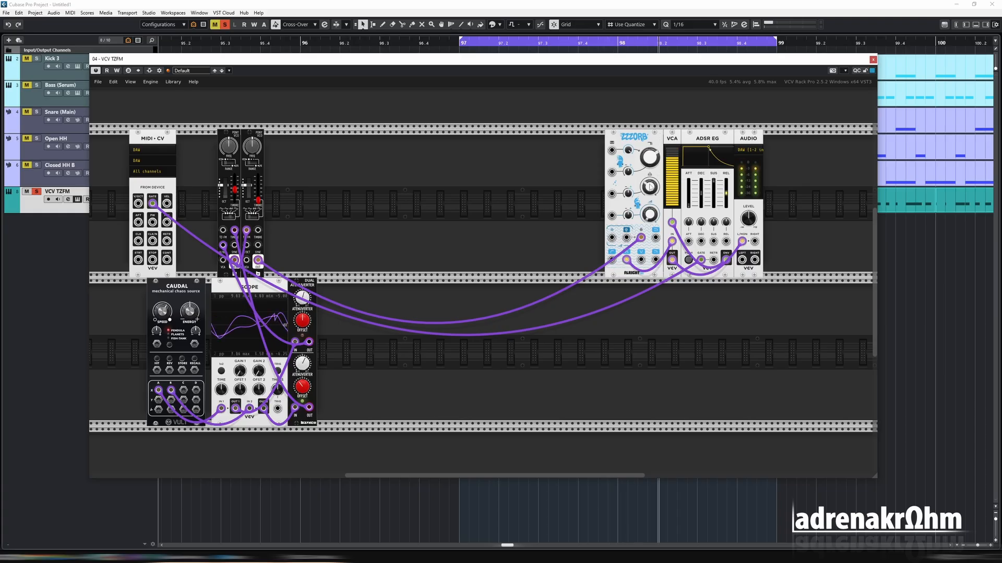
{"action": "left_click_drag", "start_coordinate": [652, 188], "coordinate": [654, 157]}
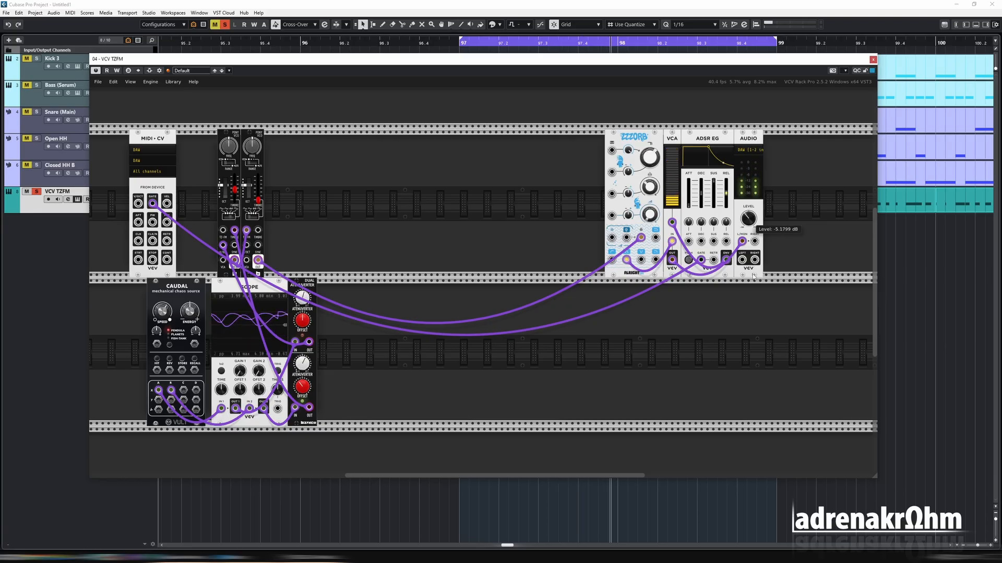
{"action": "mouse_move", "coordinate": [658, 158]}
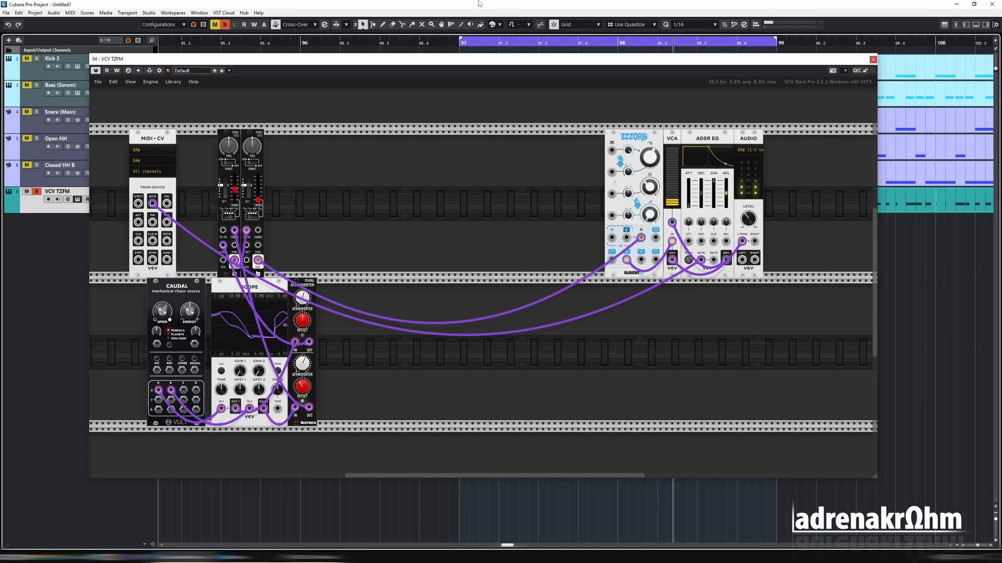
Filter the module browser to Random tags, add the VCV Random Values module, and place it beside the filter
{"action": "right_click", "coordinate": [511, 176]}
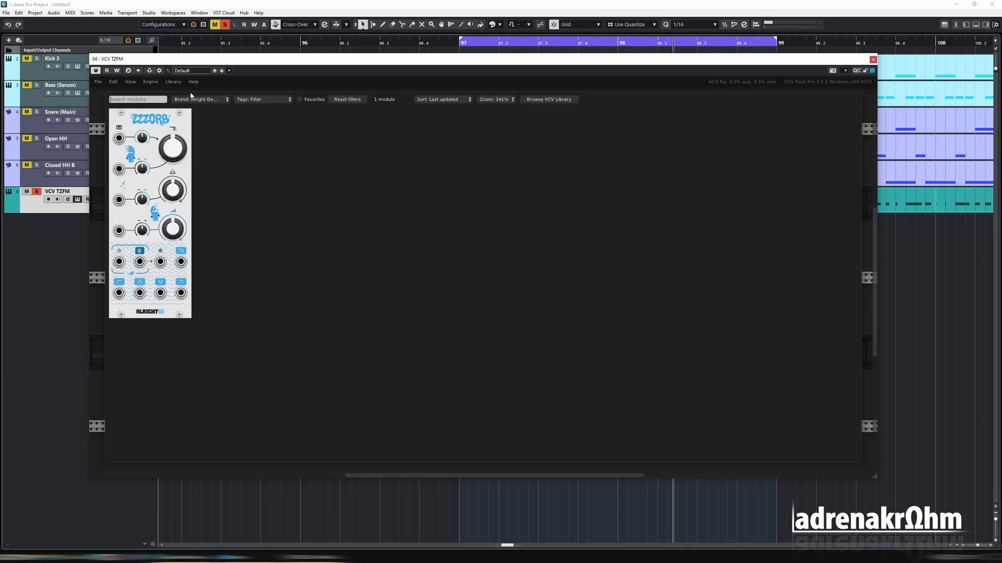
{"action": "left_click", "coordinate": [204, 100]}
{"action": "left_click", "coordinate": [188, 80]}
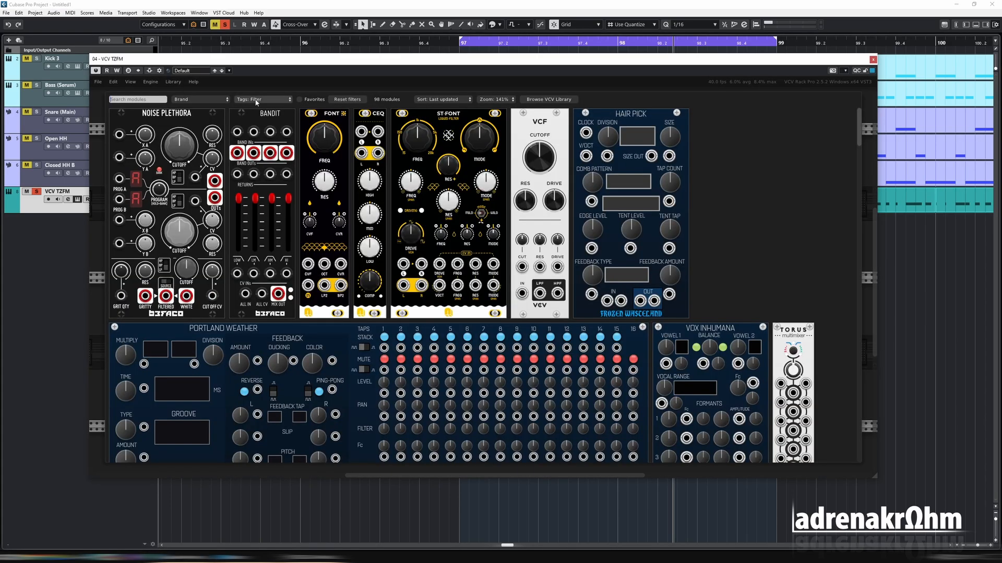
{"action": "left_click", "coordinate": [263, 99]}
{"action": "scroll", "coordinate": [273, 319], "scroll_direction": "down", "scroll_amount": 3}
{"action": "left_click", "coordinate": [264, 345]}
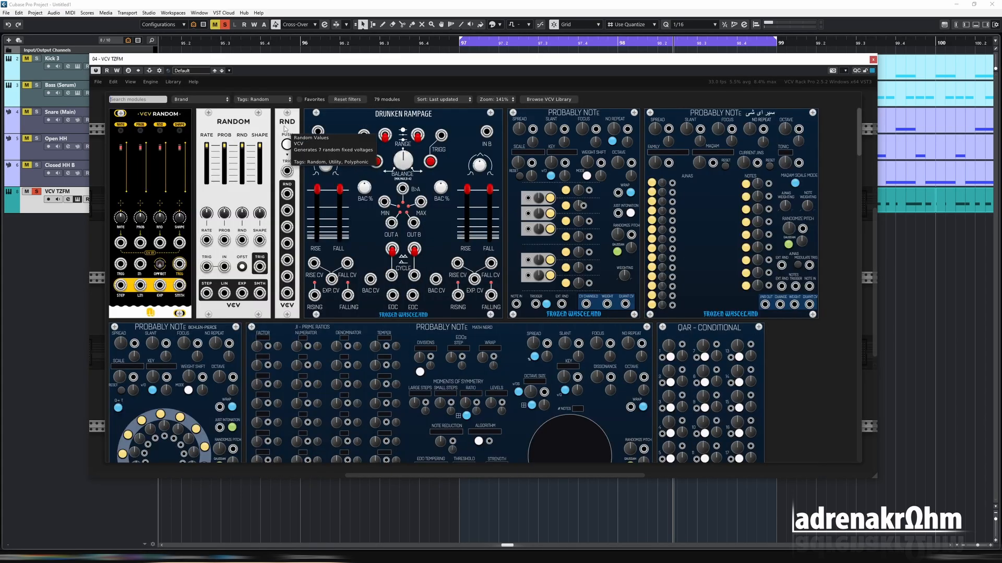
{"action": "left_click", "coordinate": [285, 126]}
{"action": "left_click_drag", "start_coordinate": [506, 147], "coordinate": [597, 149]}
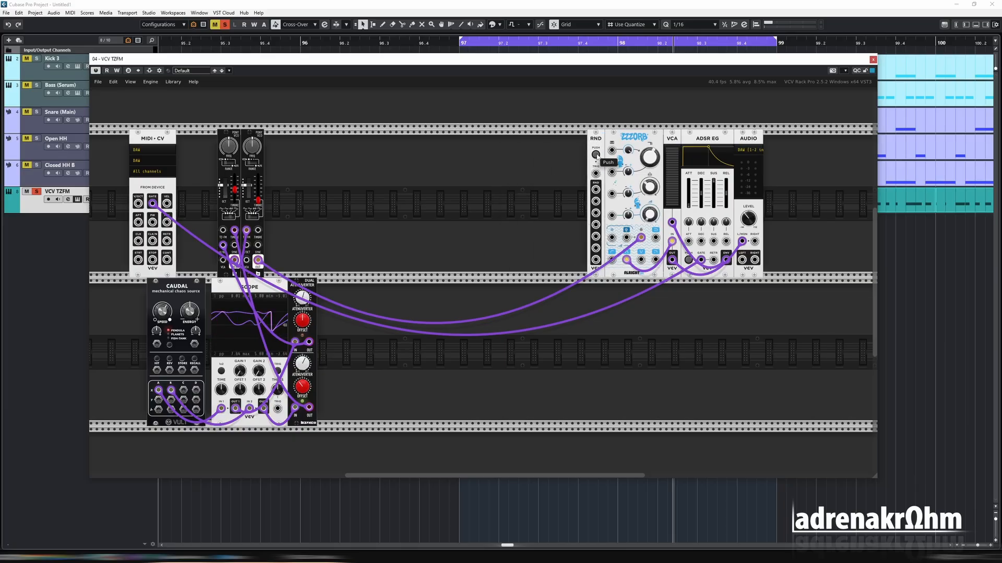
Patch the MIDI gate into the Random Values trigger and a random output into the filter's pitch CV
{"action": "left_click_drag", "start_coordinate": [595, 173], "coordinate": [234, 230]}
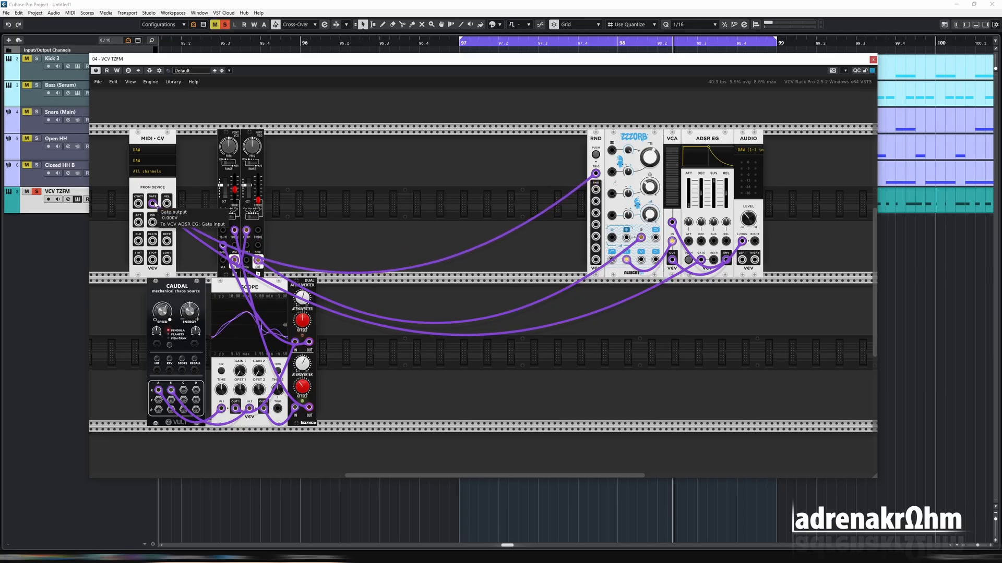
{"action": "left_click_drag", "start_coordinate": [595, 188], "coordinate": [612, 150]}
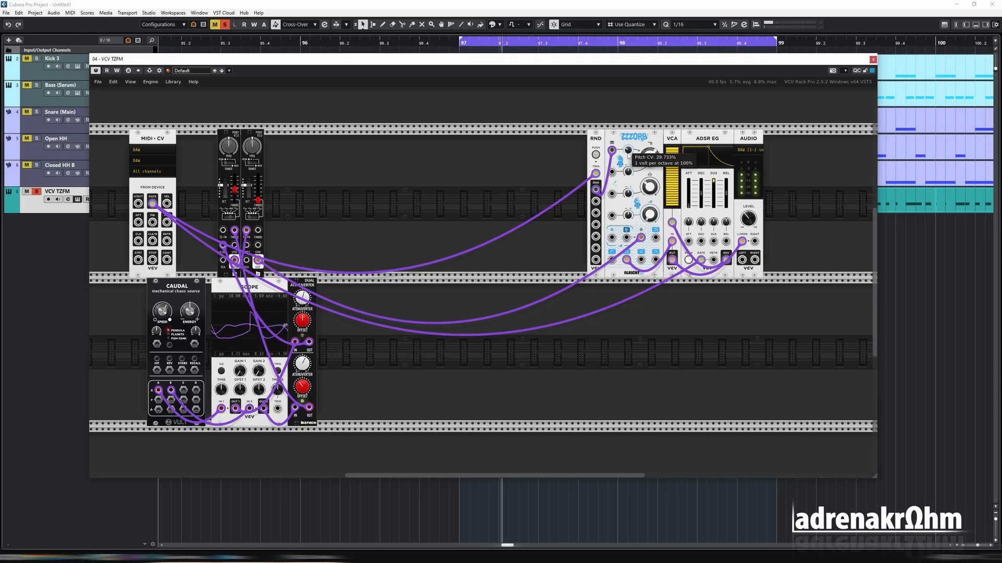
Set the filter's Pitch CV amount to about 42% and fine-tune its cutoff and resonance knobs
{"action": "left_click_drag", "start_coordinate": [628, 151], "coordinate": [635, 95]}
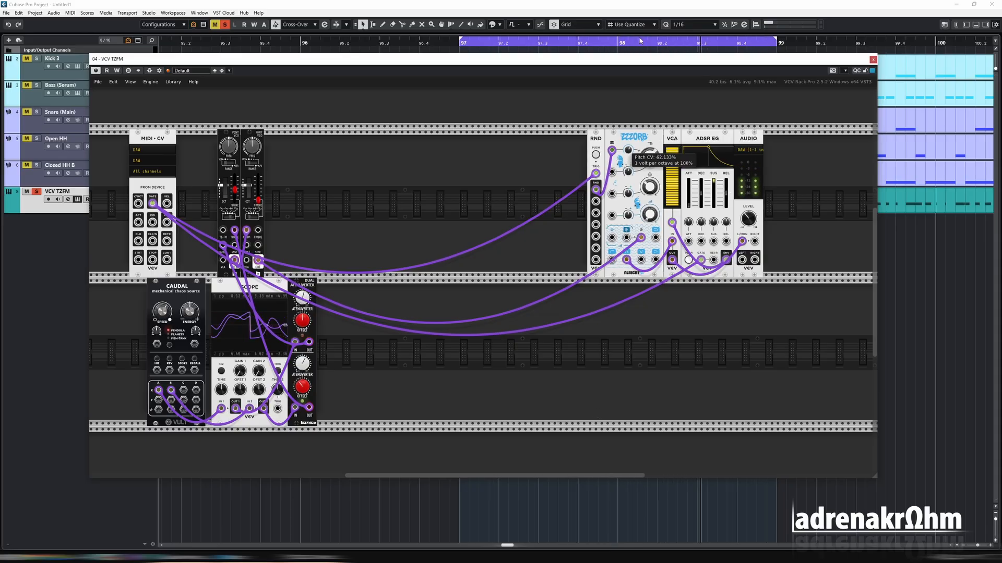
{"action": "left_click_drag", "start_coordinate": [627, 189], "coordinate": [673, 129]}
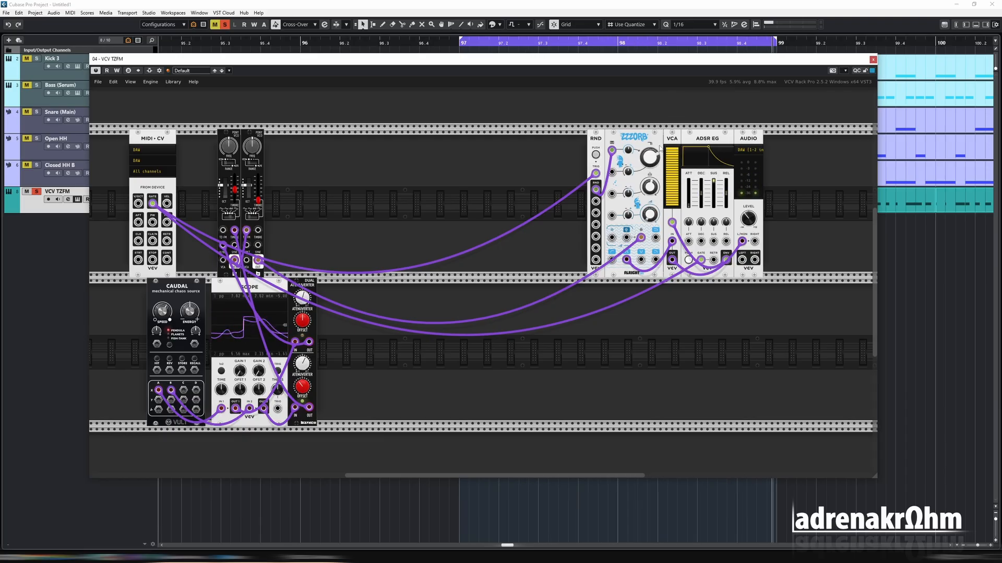
{"action": "left_click_drag", "start_coordinate": [651, 220], "coordinate": [649, 239]}
{"action": "left_click_drag", "start_coordinate": [647, 142], "coordinate": [662, 125]}
{"action": "left_click_drag", "start_coordinate": [651, 187], "coordinate": [652, 159]}
{"action": "mouse_move", "coordinate": [649, 214]}
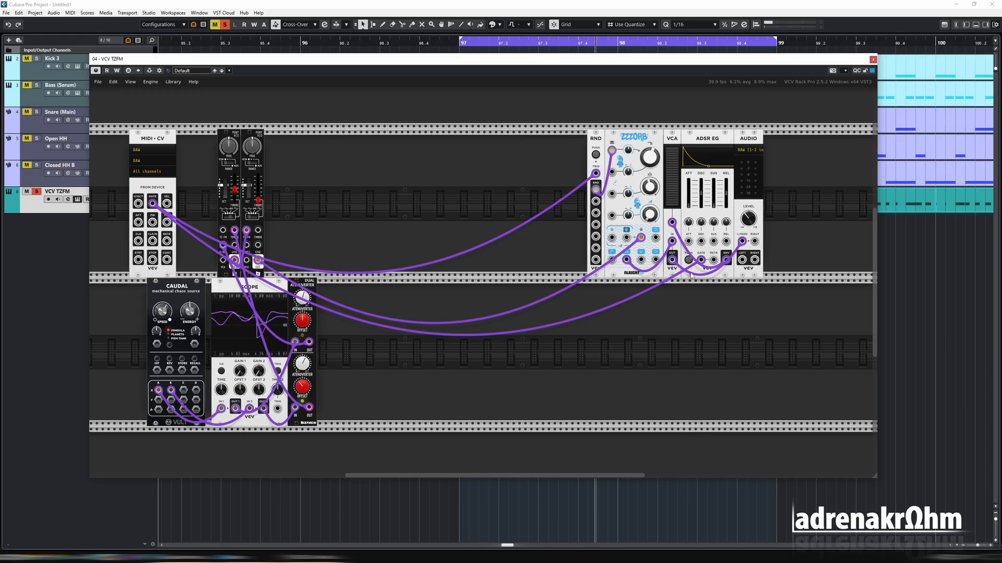
Modulate the ADSR's attack, decay and sustain inputs with Random Values and Caudal outputs, replacing the sustain cable
{"action": "left_click_drag", "start_coordinate": [596, 202], "coordinate": [667, 235]}
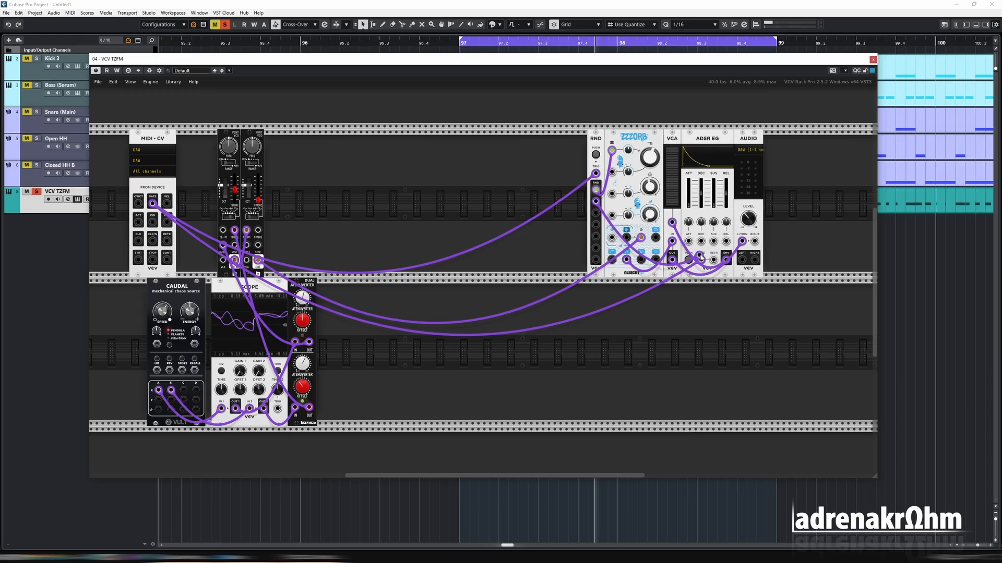
{"action": "left_click_drag", "start_coordinate": [596, 215], "coordinate": [726, 245]}
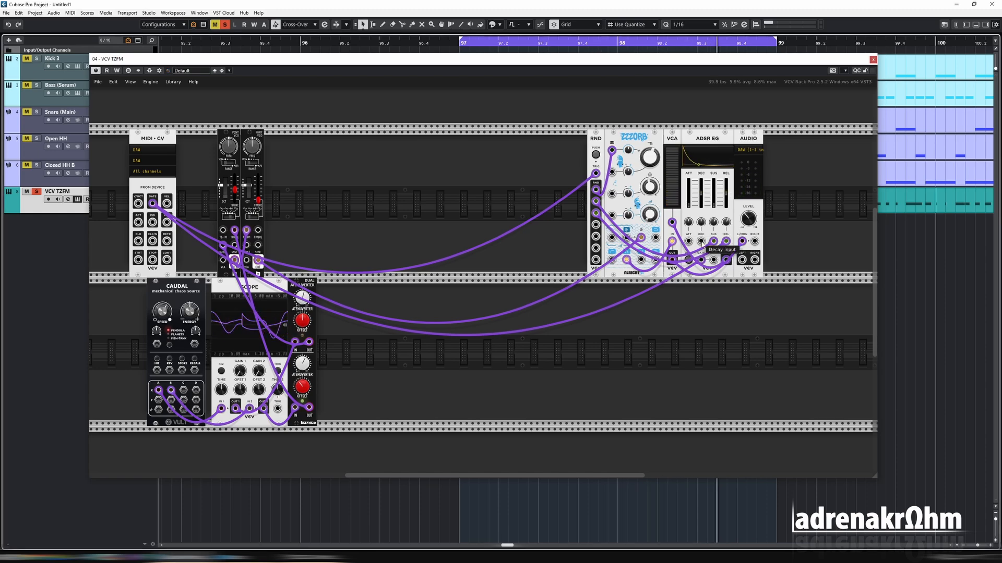
{"action": "left_click_drag", "start_coordinate": [571, 345], "coordinate": [193, 401]}
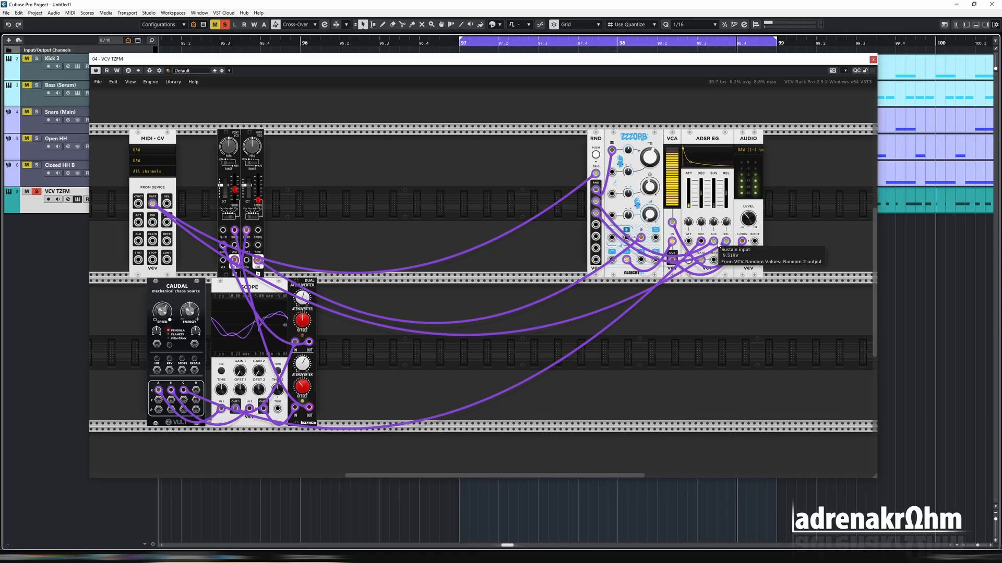
{"action": "left_click_drag", "start_coordinate": [715, 222], "coordinate": [722, 192]}
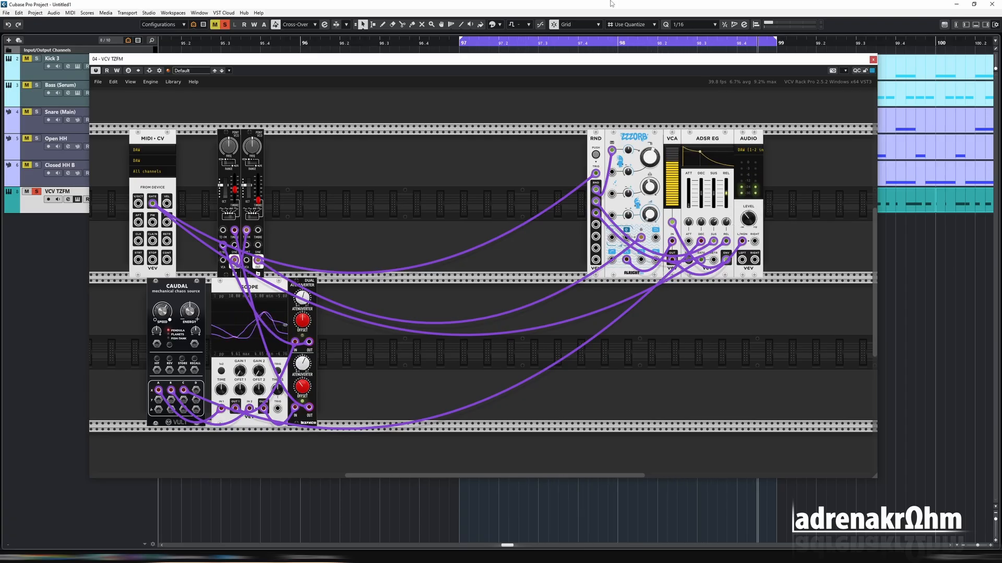
{"action": "key", "text": "Delete"}
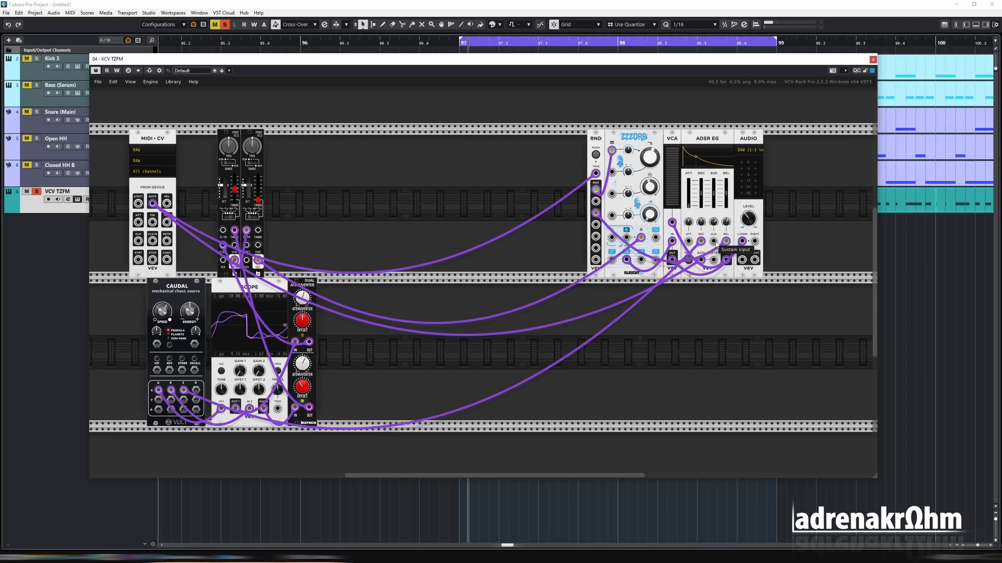
{"action": "left_click_drag", "start_coordinate": [714, 242], "coordinate": [195, 390]}
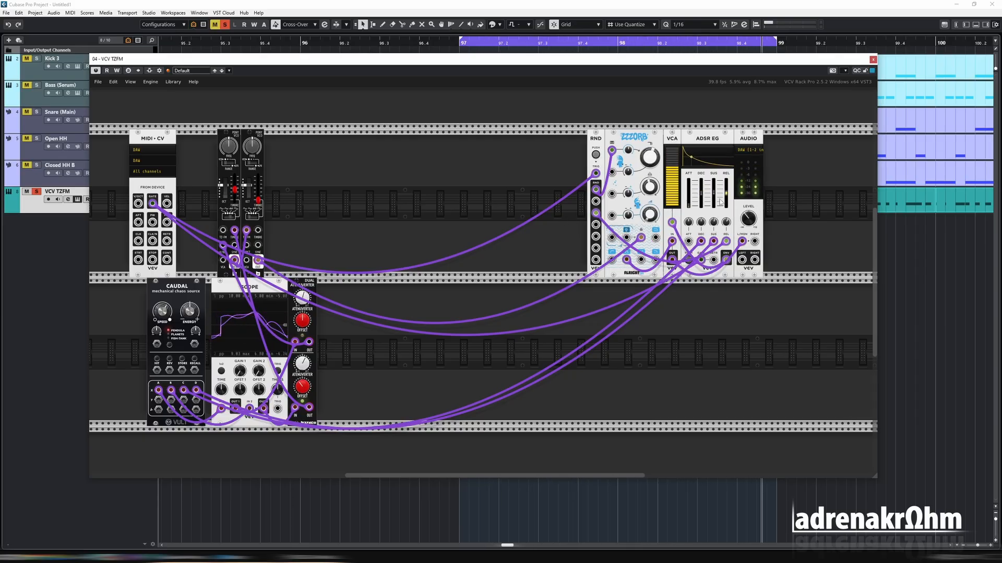
{"action": "left_click_drag", "start_coordinate": [704, 326], "coordinate": [713, 193]}
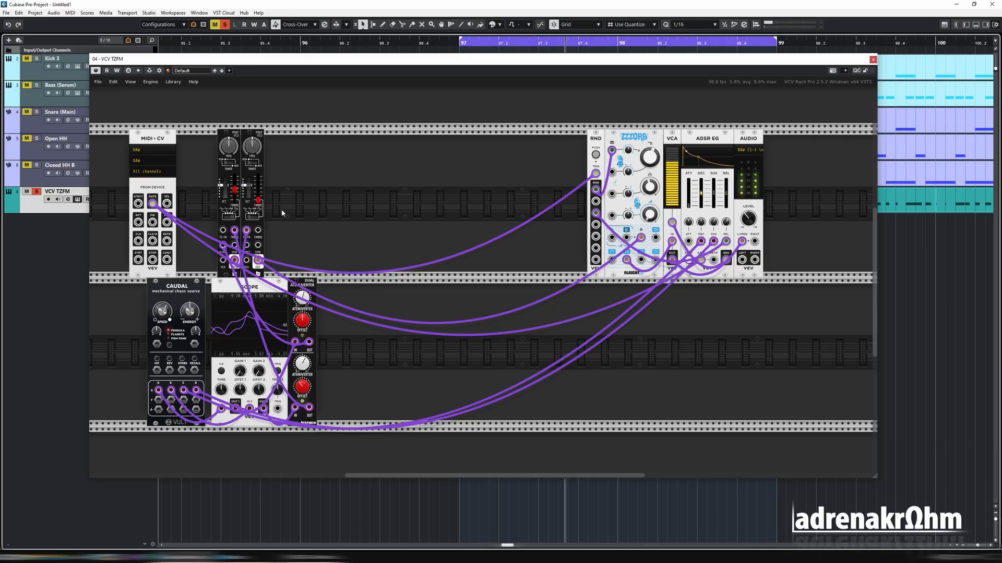
Set the right oscillator's wave to Sin
{"action": "left_click", "coordinate": [250, 217]}
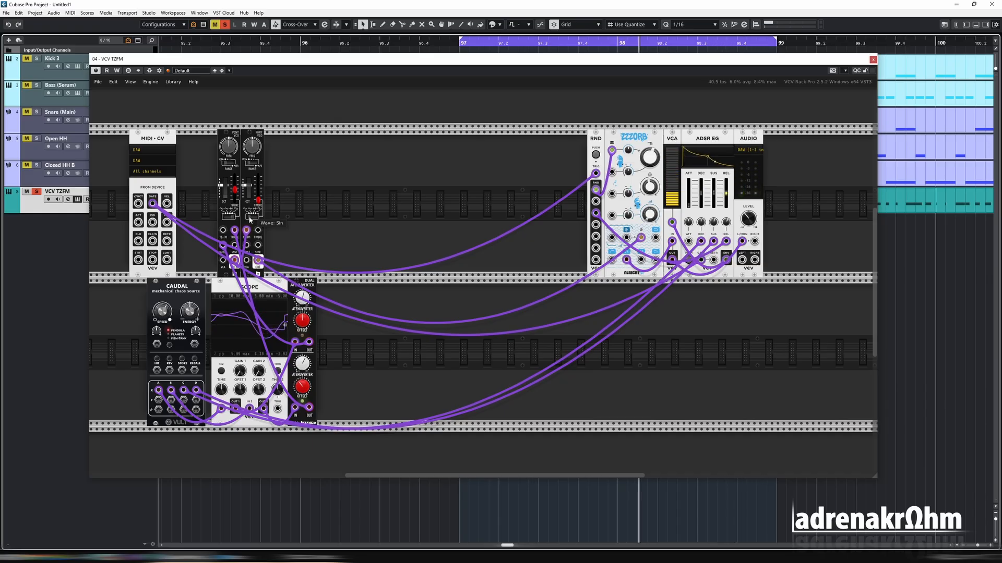
{"action": "left_click_drag", "start_coordinate": [262, 218], "coordinate": [400, 222]}
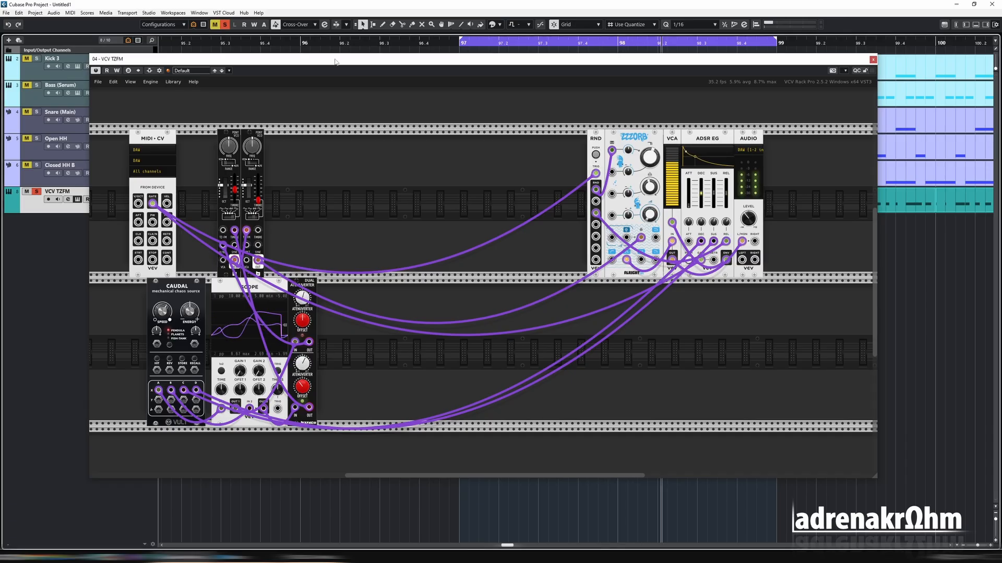
Start playback and patch the MIDI-CV pitch output into the oscillator's volt-per-octave input
{"action": "key", "text": "space"}
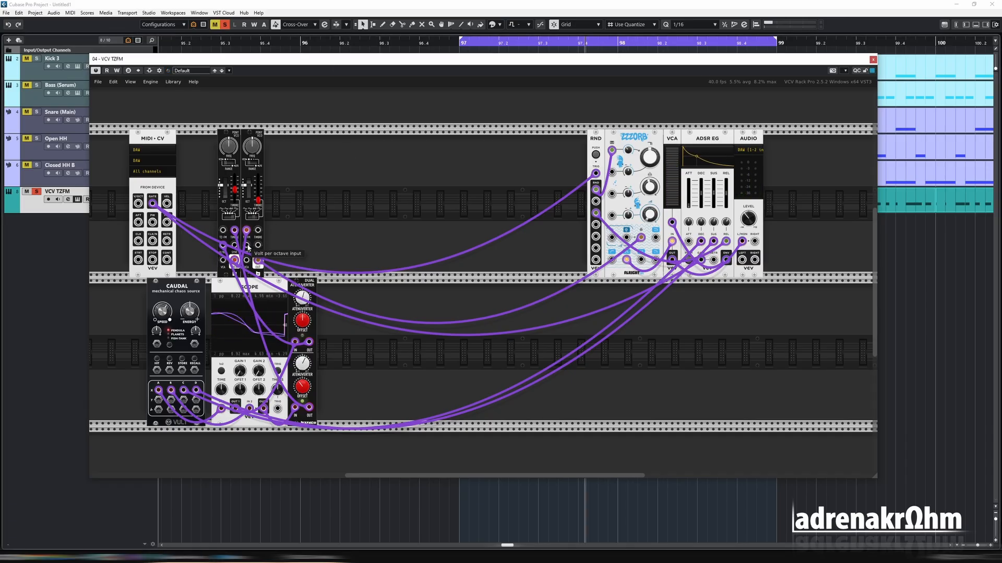
{"action": "left_click_drag", "start_coordinate": [248, 248], "coordinate": [232, 252]}
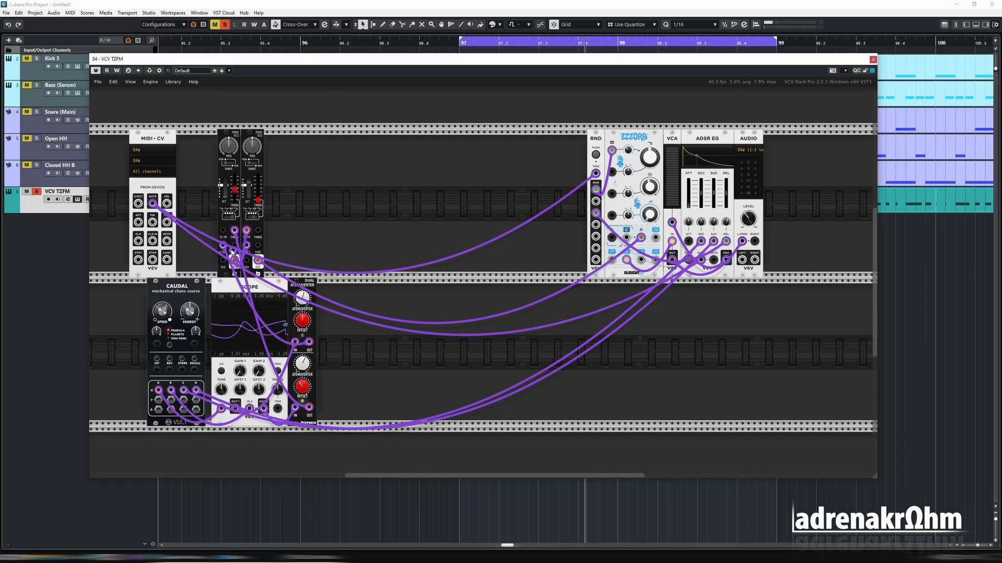
{"action": "left_click_drag", "start_coordinate": [137, 209], "coordinate": [138, 205]}
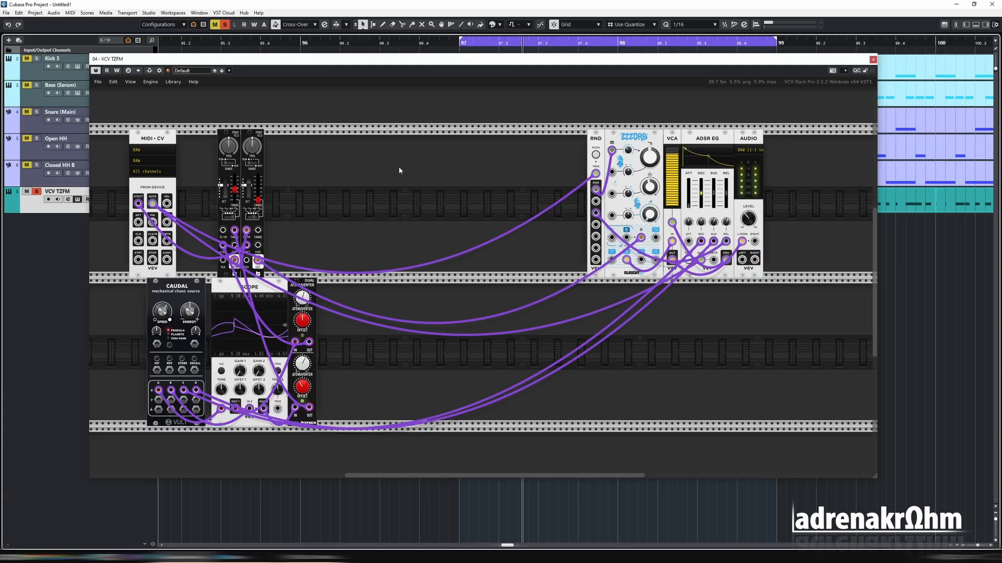
Switch the right oscillator's waveform selector twice and check its through-zero FM input
{"action": "left_click", "coordinate": [256, 217]}
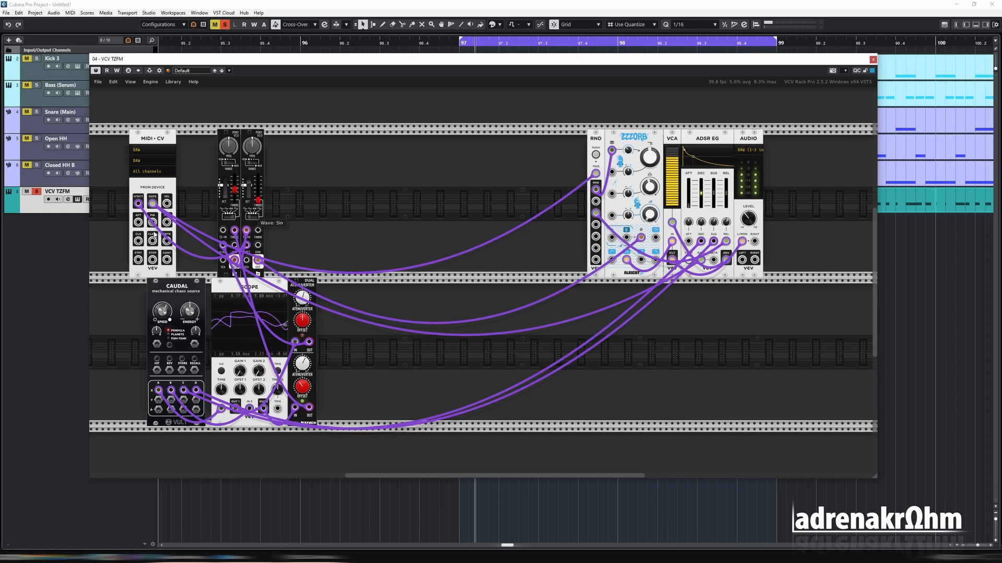
{"action": "left_click", "coordinate": [256, 217]}
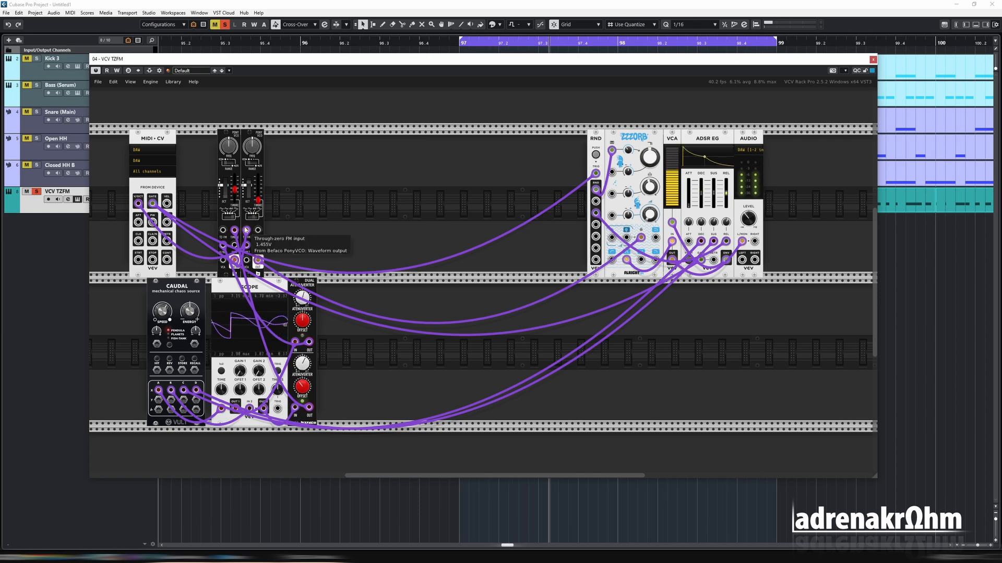
{"action": "left_click_drag", "start_coordinate": [110, 222], "coordinate": [360, 225]}
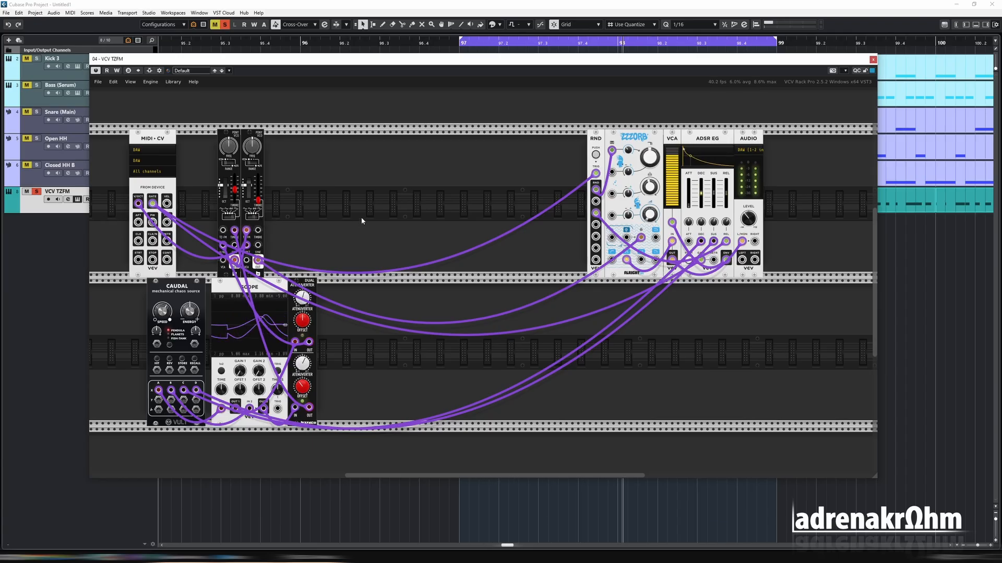
Add a Surge XT Delay module from the Delay category to the lower rack row, beside the oscillator section
{"action": "right_click", "coordinate": [480, 318]}
{"action": "left_click", "coordinate": [265, 99]}
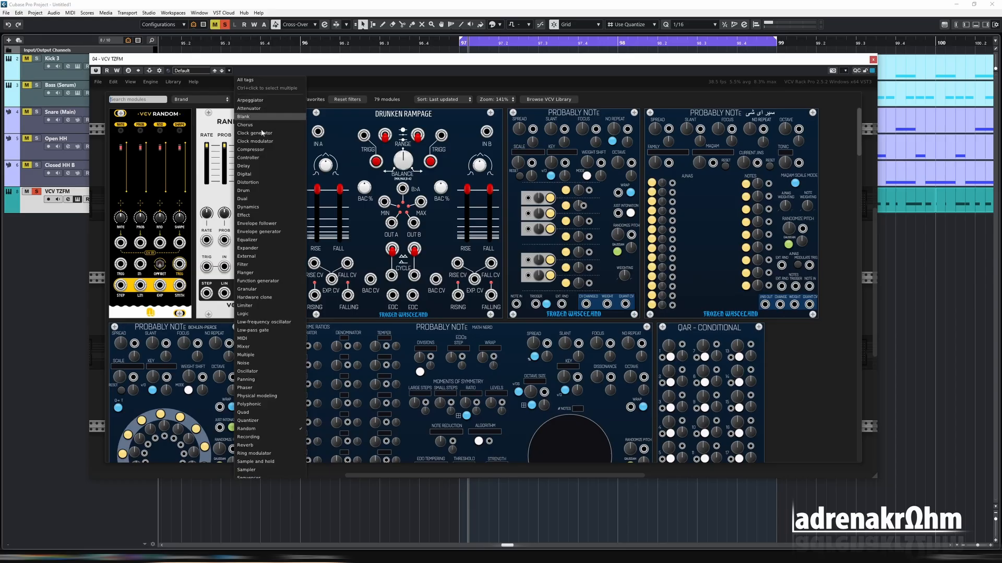
{"action": "left_click", "coordinate": [261, 167]}
{"action": "left_click", "coordinate": [777, 128]}
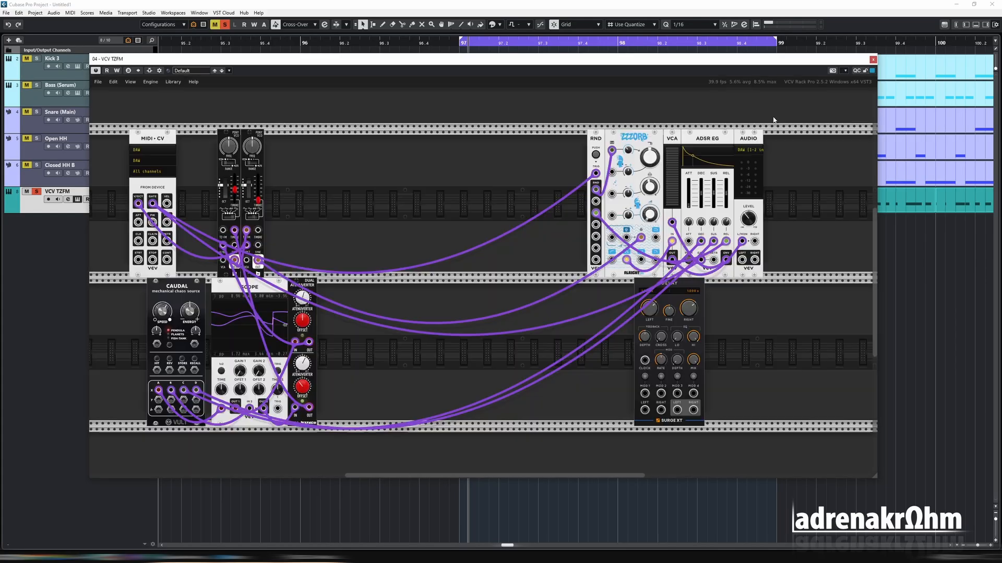
{"action": "left_click_drag", "start_coordinate": [675, 296], "coordinate": [704, 298]}
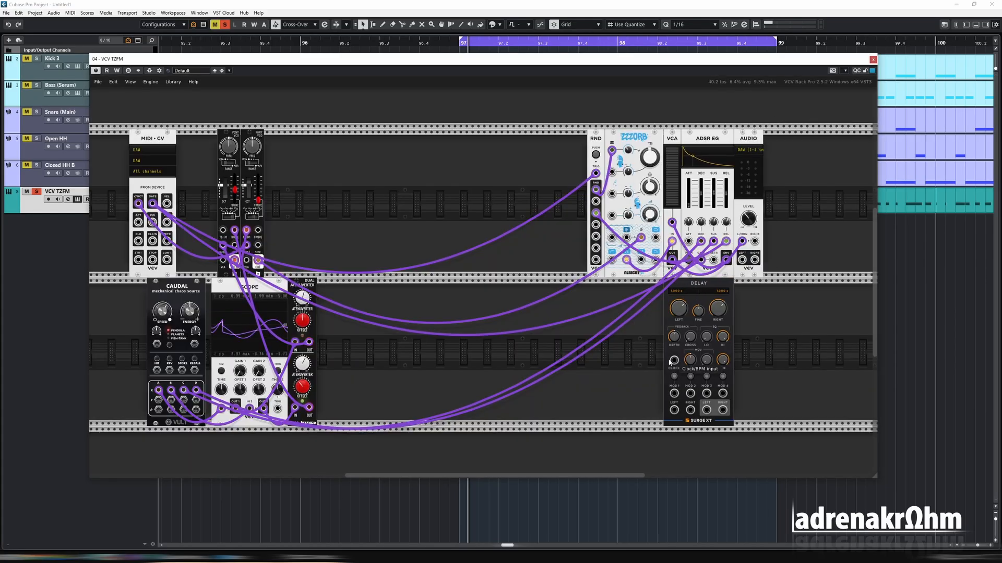
Patch a MIDI-CV clock output into the delay's Clock/BPM input
{"action": "left_click_drag", "start_coordinate": [674, 362], "coordinate": [637, 369]}
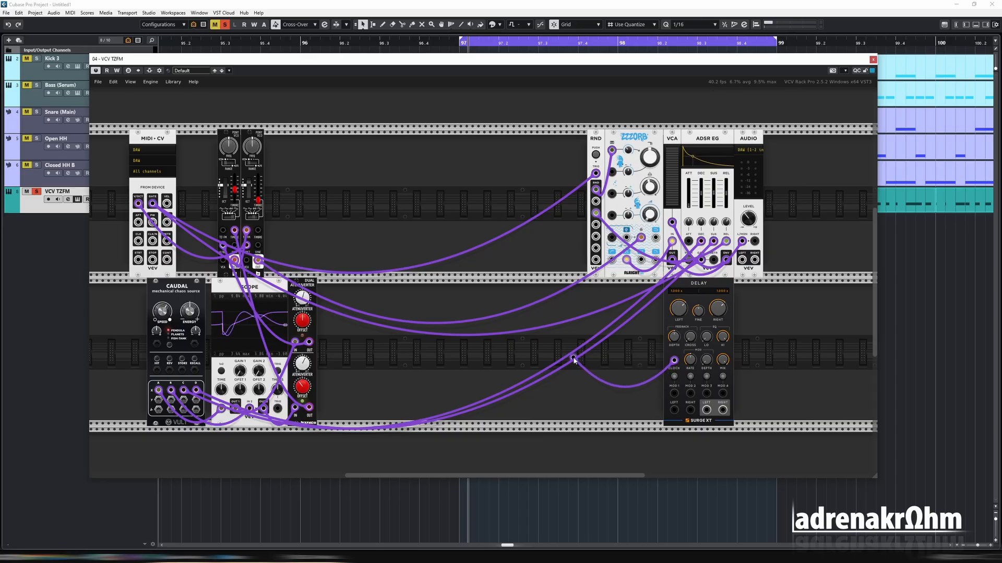
{"action": "left_click_drag", "start_coordinate": [573, 360], "coordinate": [315, 317]}
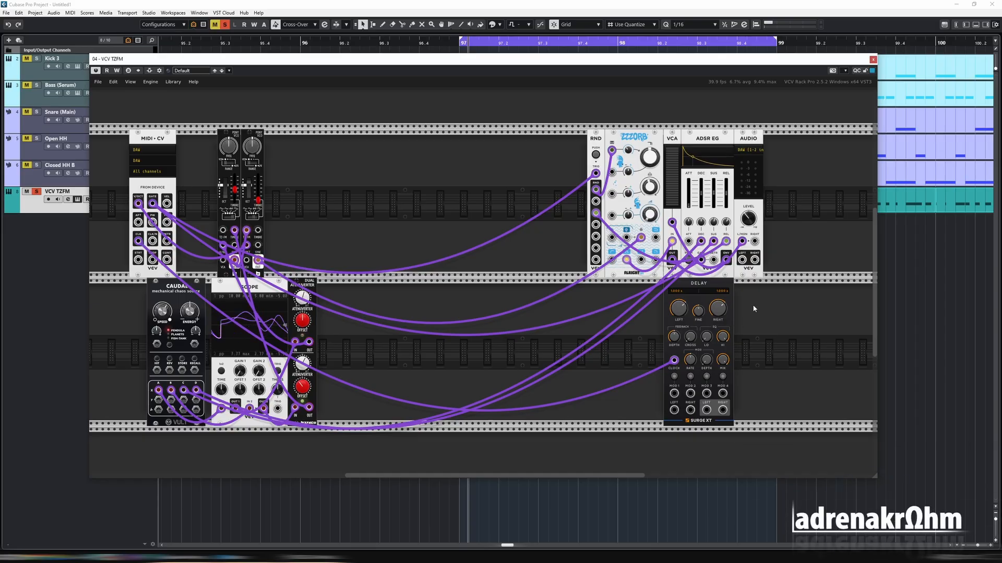
Restart playback from the host
{"action": "left_click", "coordinate": [490, 5]}
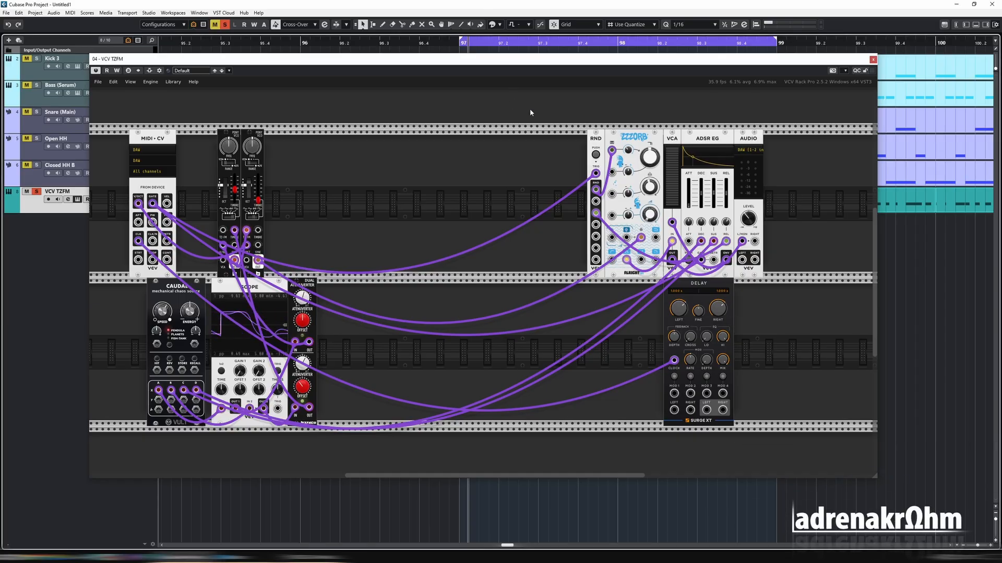
{"action": "key", "text": "space"}
{"action": "key", "text": "space"}
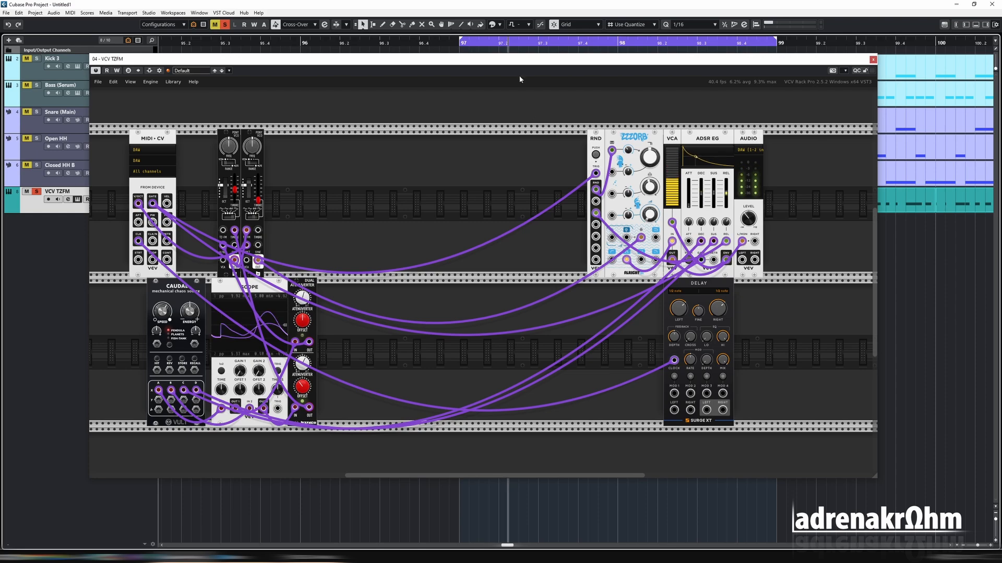
{"action": "left_click", "coordinate": [677, 309]}
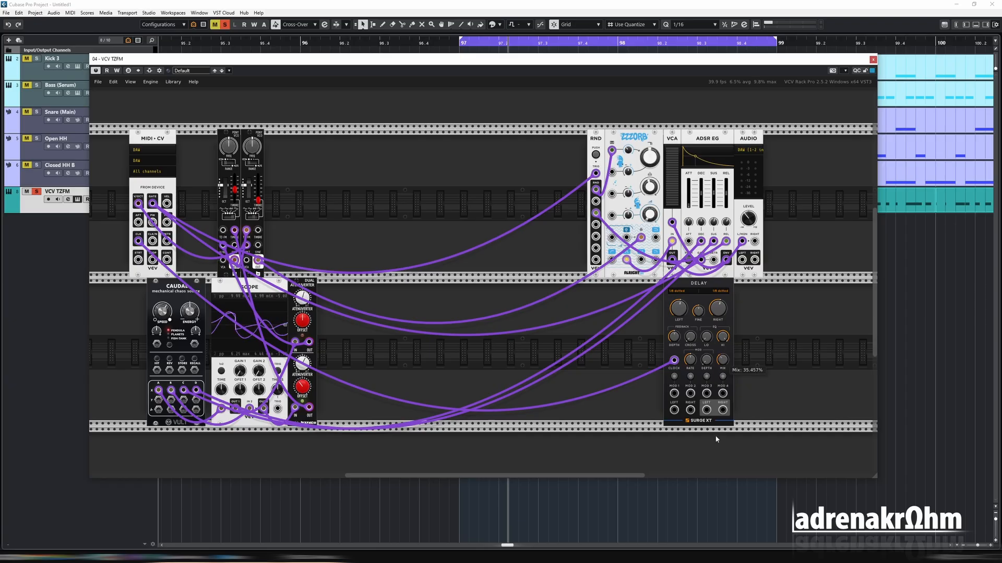
Reroute the VCA's output into the delay's inputs instead of the audio module
{"action": "left_click_drag", "start_coordinate": [742, 241], "coordinate": [702, 285]}
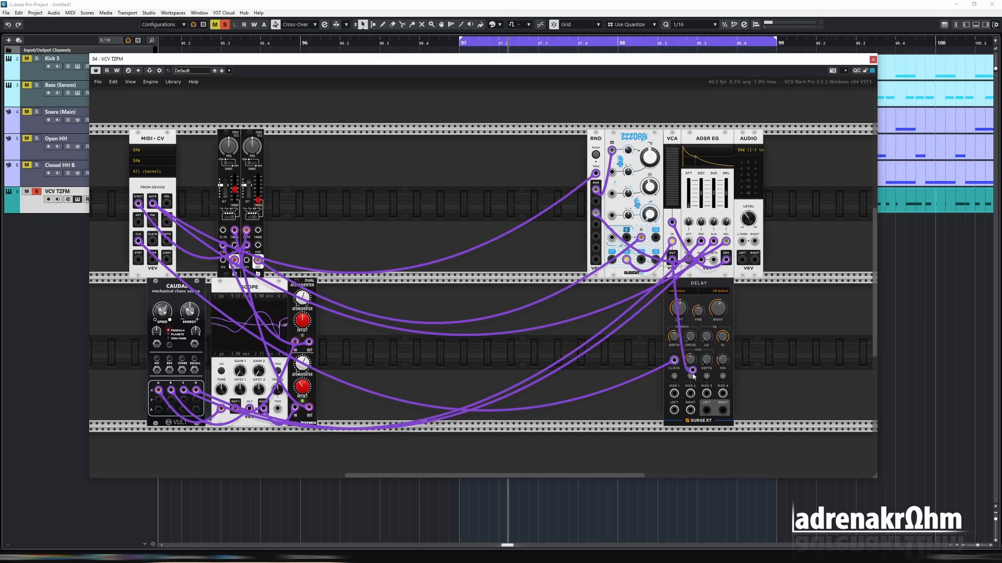
{"action": "left_click_drag", "start_coordinate": [693, 374], "coordinate": [673, 260]}
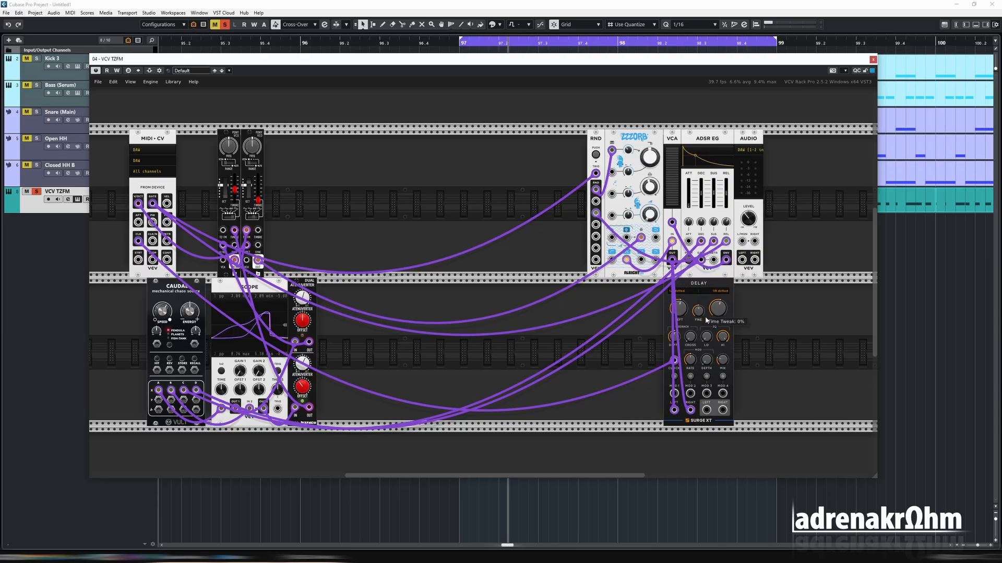
{"action": "key", "text": "Return"}
Add a Valley Plateau reverb module from the Reverb category next to the delay
{"action": "left_click", "coordinate": [269, 100]}
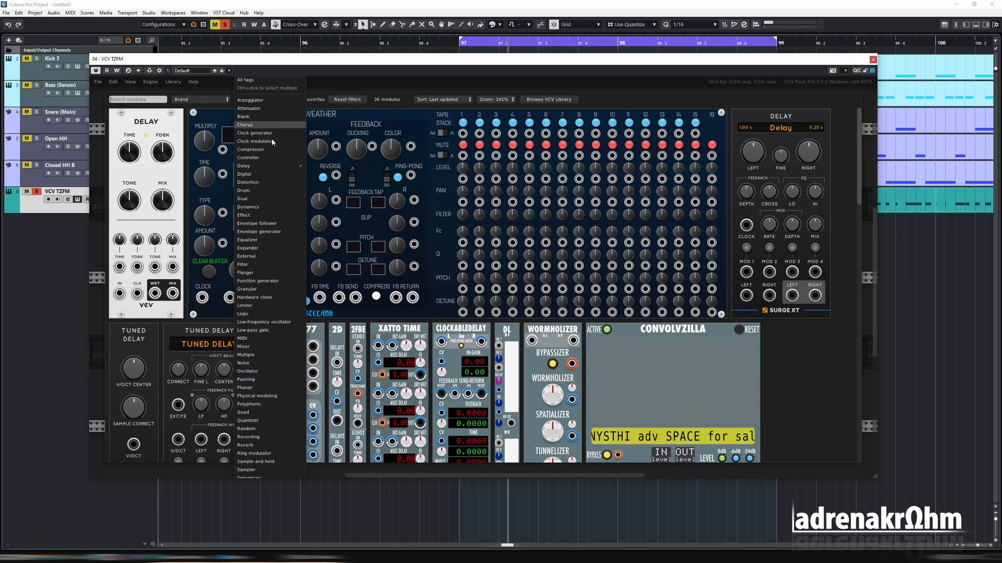
{"action": "scroll", "coordinate": [278, 268], "scroll_direction": "down", "scroll_amount": 3}
{"action": "left_click", "coordinate": [248, 359]}
{"action": "scroll", "coordinate": [485, 285], "scroll_direction": "down", "scroll_amount": 2}
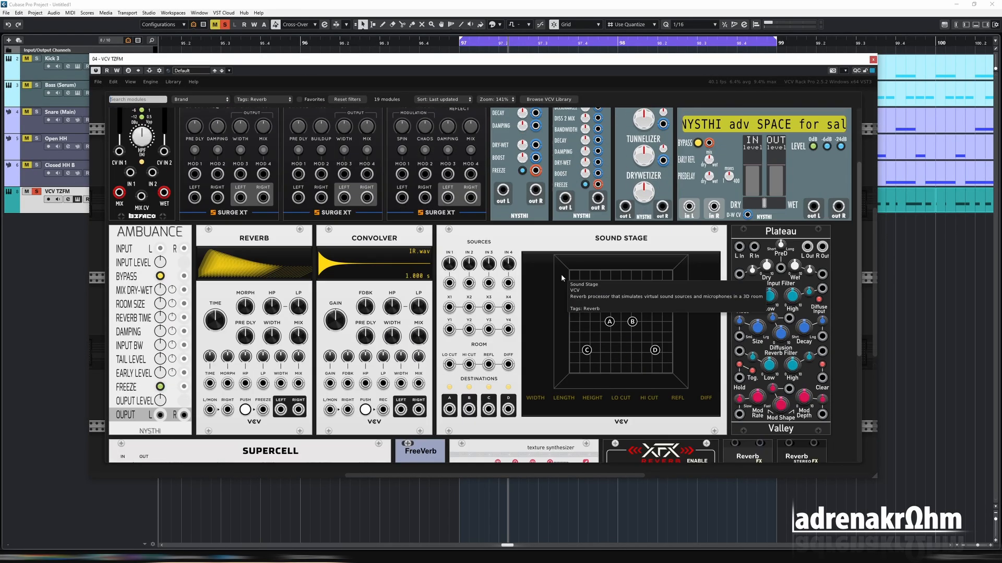
{"action": "left_click", "coordinate": [786, 236]}
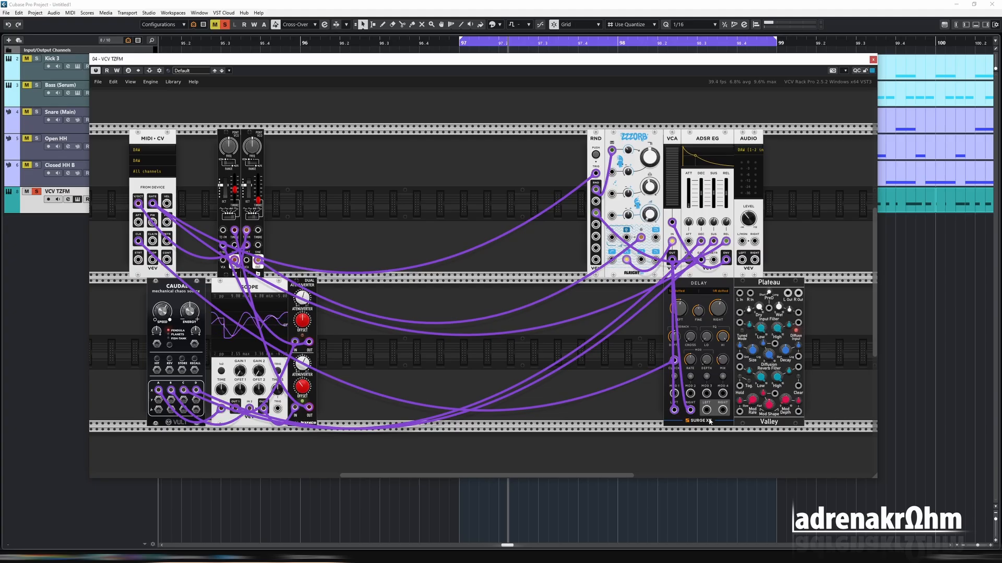
Patch the delay's outputs into Plateau and Plateau's outputs into the audio module's left and right inputs
{"action": "left_click_drag", "start_coordinate": [706, 410], "coordinate": [742, 241]}
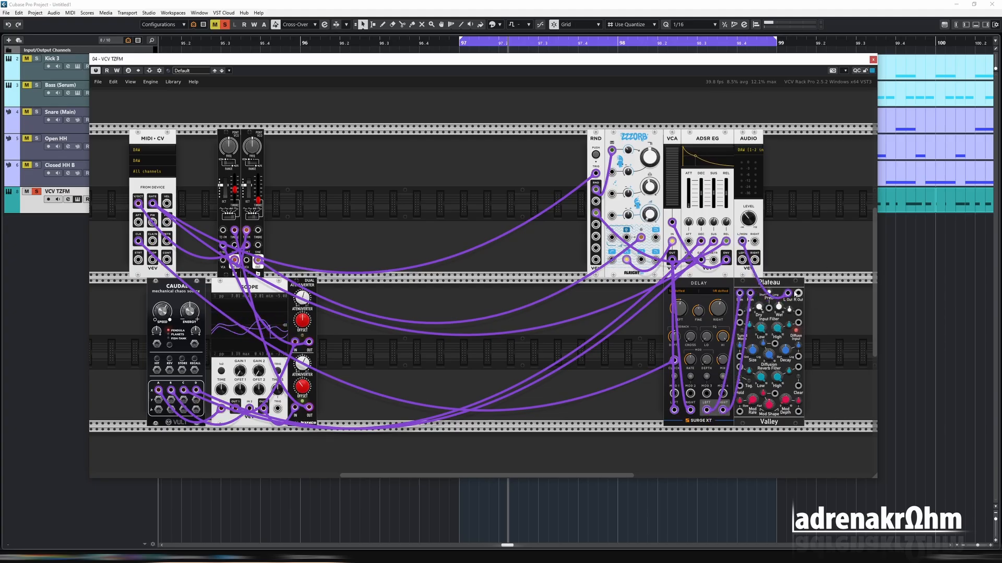
{"action": "left_click_drag", "start_coordinate": [798, 293], "coordinate": [754, 241]}
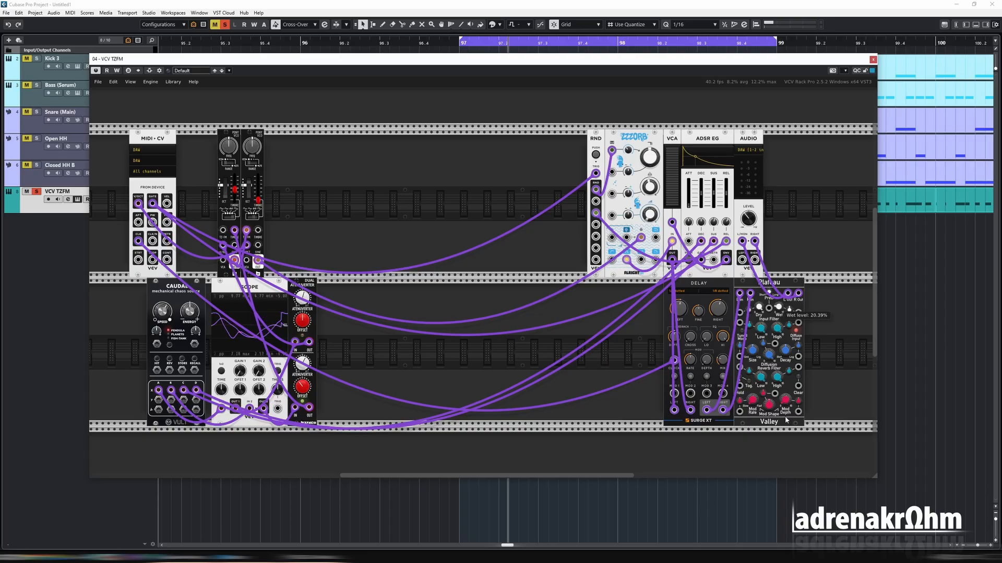
{"action": "left_click_drag", "start_coordinate": [786, 420], "coordinate": [787, 421]}
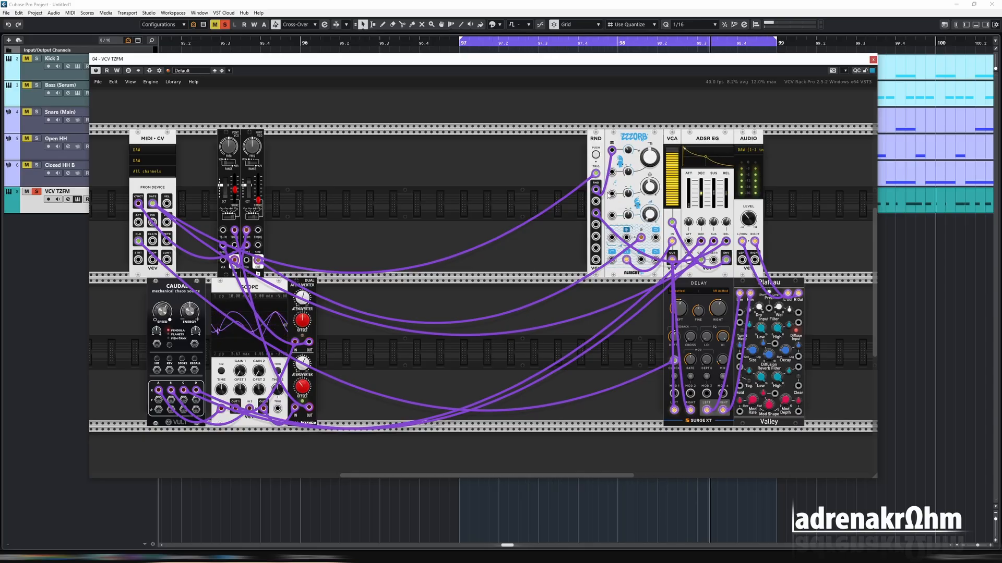
Fine-tune the filter's frequency knobs on the ZZZORB module
{"action": "mouse_move", "coordinate": [646, 201]}
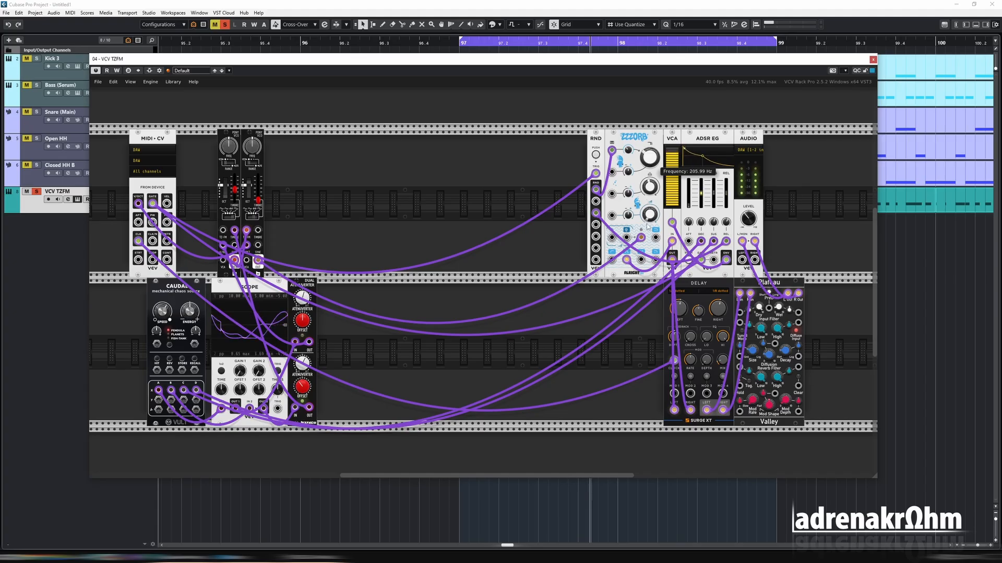
{"action": "left_click_drag", "start_coordinate": [647, 225], "coordinate": [649, 205]}
{"action": "left_click_drag", "start_coordinate": [660, 136], "coordinate": [659, 149]}
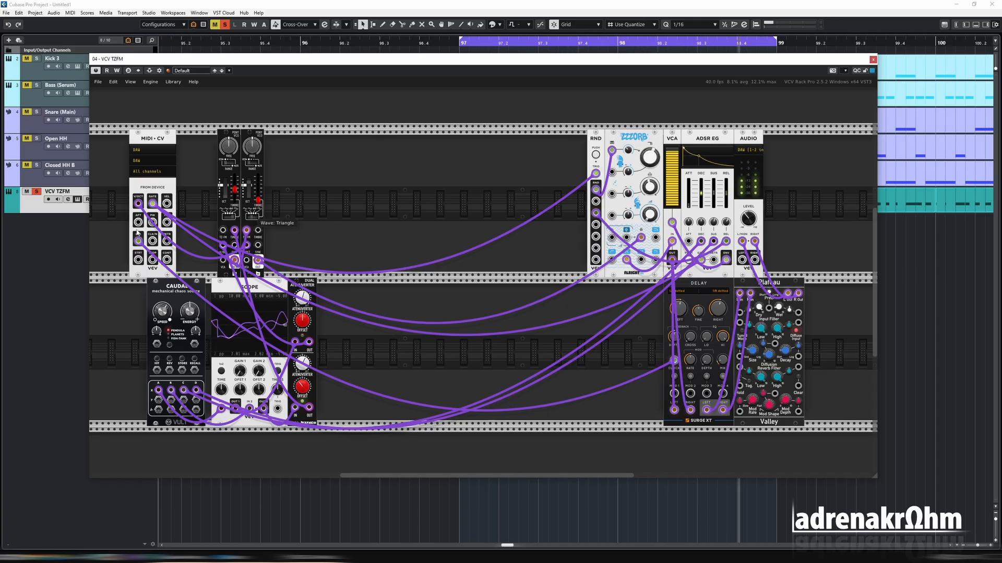
{"action": "mouse_move", "coordinate": [136, 230]}
{"action": "left_mouse_down"}
{"action": "mouse_move", "coordinate": [125, 230]}
{"action": "mouse_move", "coordinate": [456, 233]}
{"action": "mouse_move", "coordinate": [121, 227]}
{"action": "left_mouse_up"}
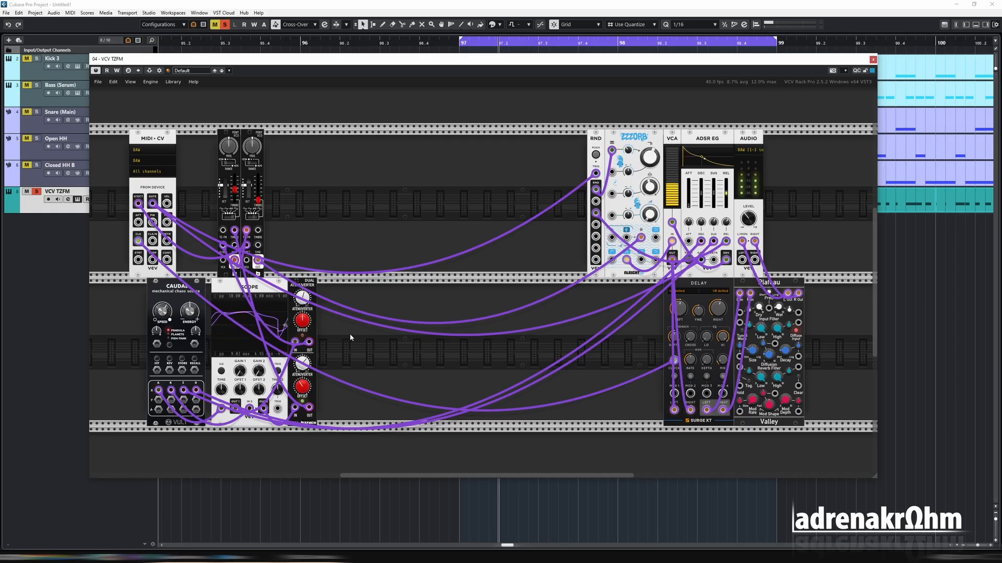
Disable recording on the VCV TZFM track and open then close its channel settings
{"action": "left_click", "coordinate": [37, 193]}
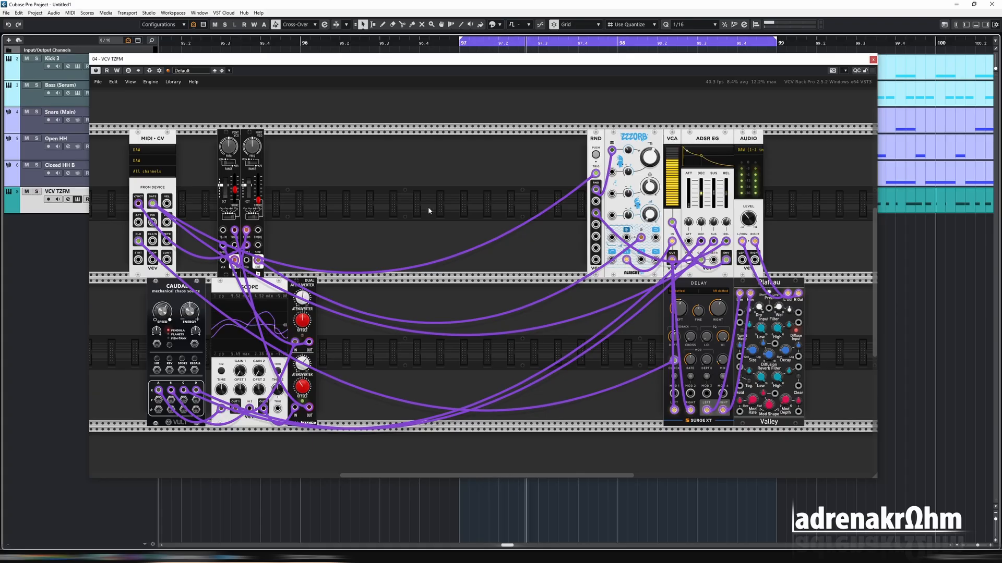
{"action": "left_click", "coordinate": [68, 200]}
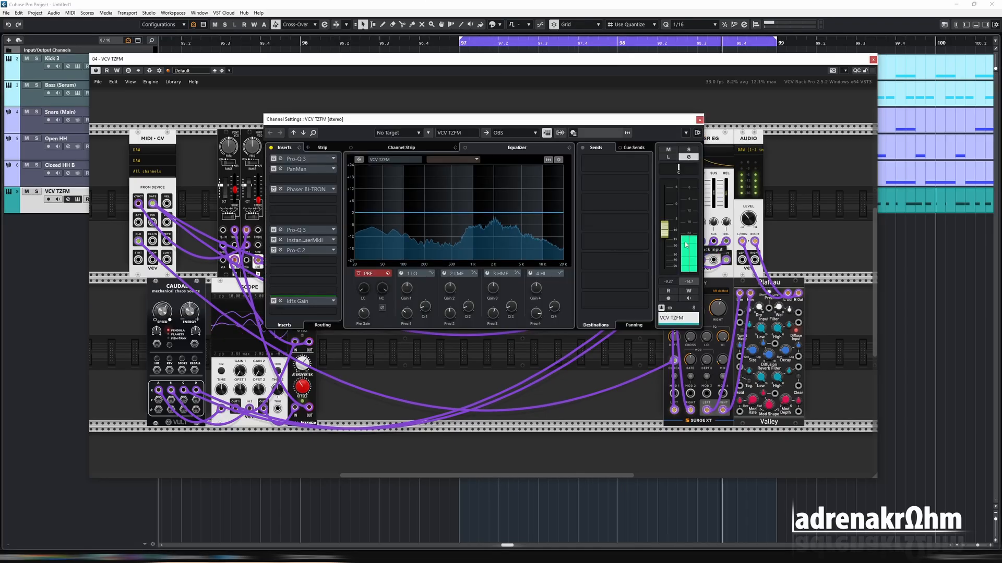
{"action": "key", "text": "Escape"}
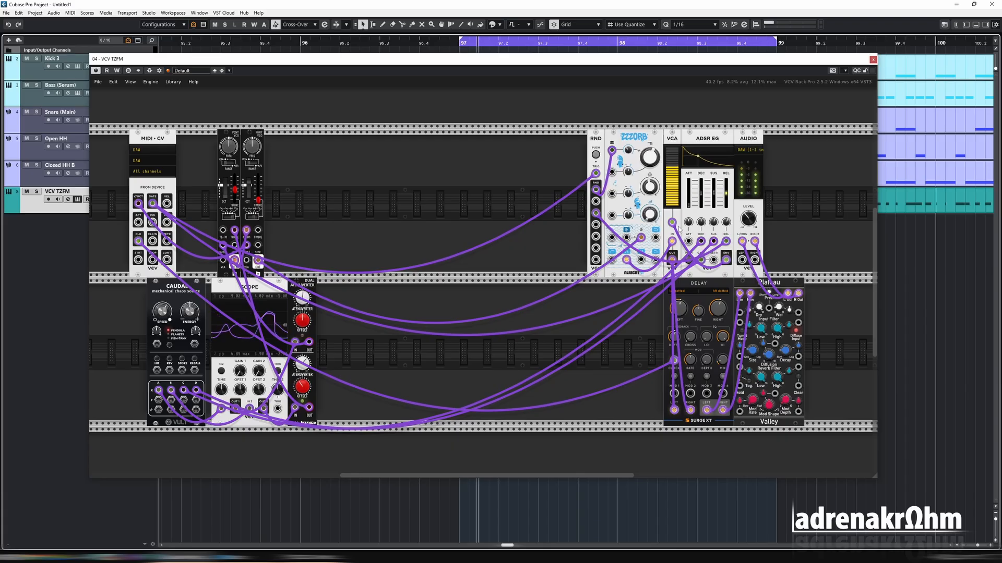
Close the rack window and rearrange the VCV TZFM MIDI parts around bar 98
{"action": "left_click", "coordinate": [873, 59]}
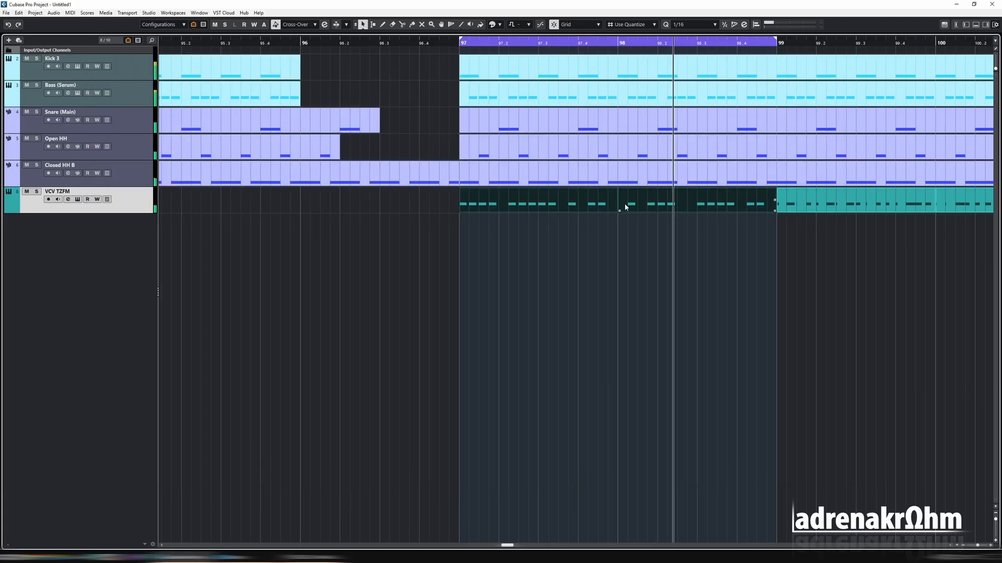
{"action": "double_click", "coordinate": [624, 202]}
{"action": "key", "text": "Return"}
{"action": "double_click", "coordinate": [568, 211]}
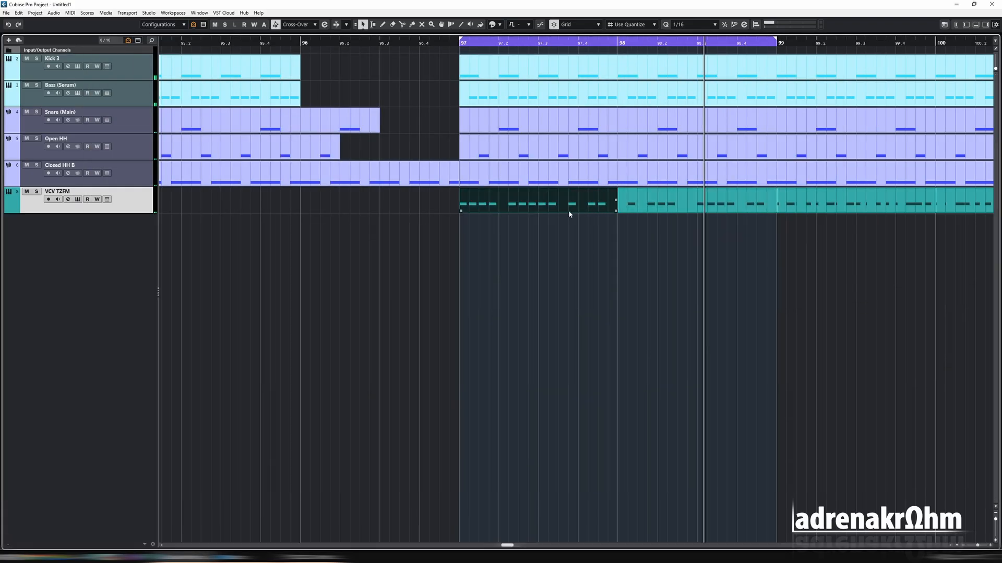
{"action": "key", "text": "h"}
{"action": "left_click_drag", "start_coordinate": [411, 328], "coordinate": [437, 345]}
{"action": "key", "text": "1"}
{"action": "key", "text": "Return"}
Open the VCV TZFM MIDI part in the key editor and set the locators to it
{"action": "double_click", "coordinate": [683, 210]}
{"action": "key", "text": "p"}
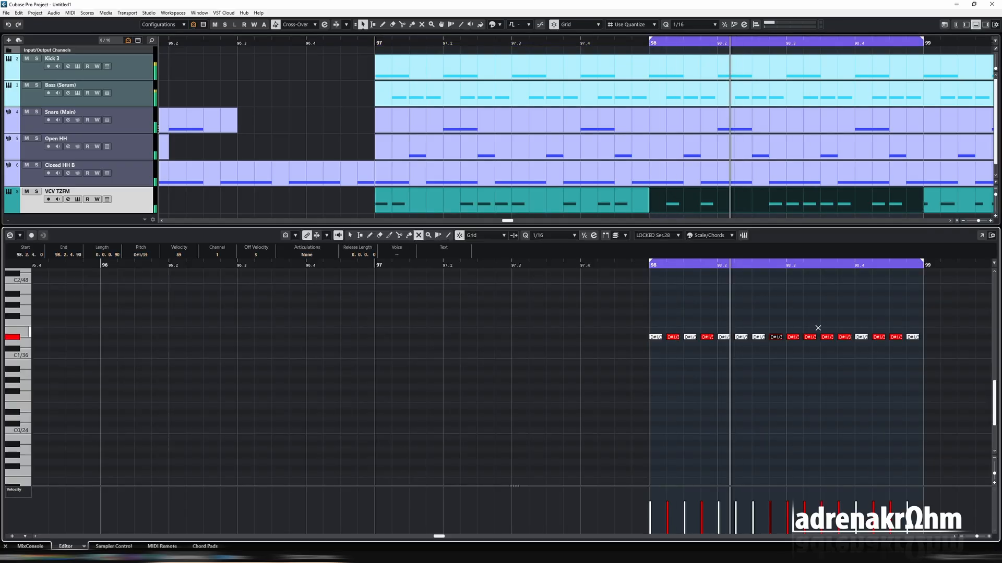
{"action": "key", "text": "Return"}
Reopen the rack, set the left oscillator's timbre to about 0.458 and the octave to C7
{"action": "left_click", "coordinate": [78, 200]}
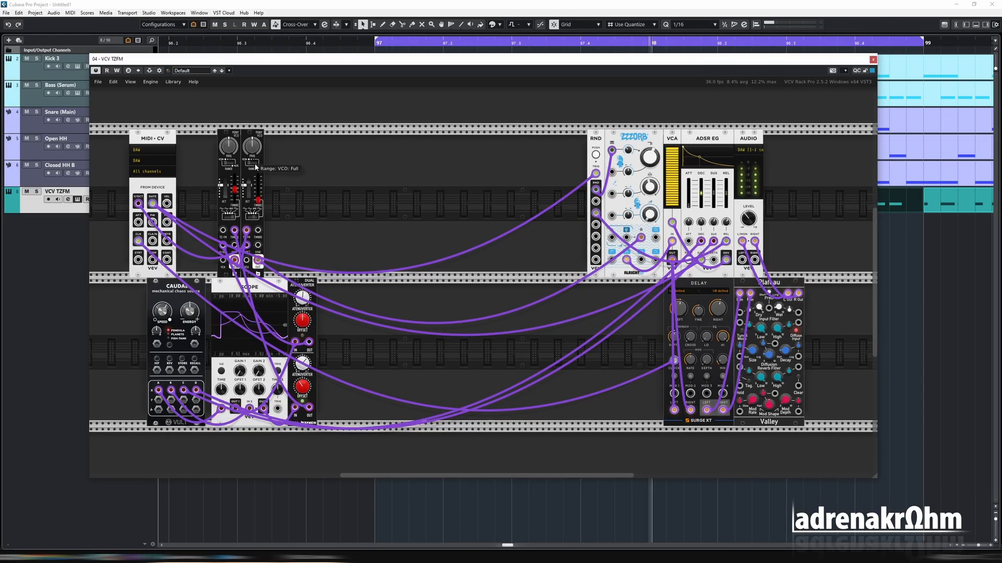
{"action": "left_click_drag", "start_coordinate": [235, 190], "coordinate": [238, 228]}
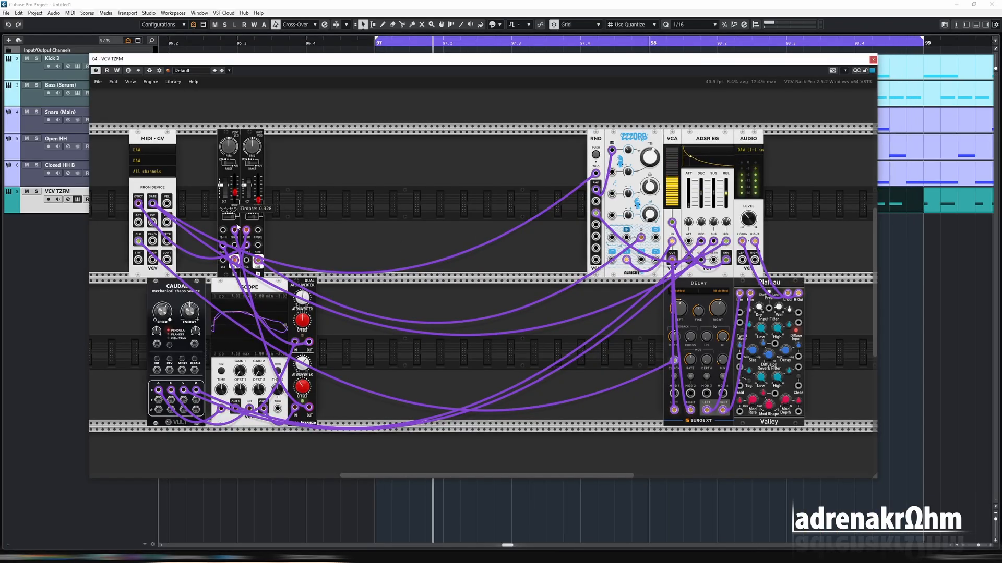
{"action": "left_click_drag", "start_coordinate": [247, 185], "coordinate": [263, 138]}
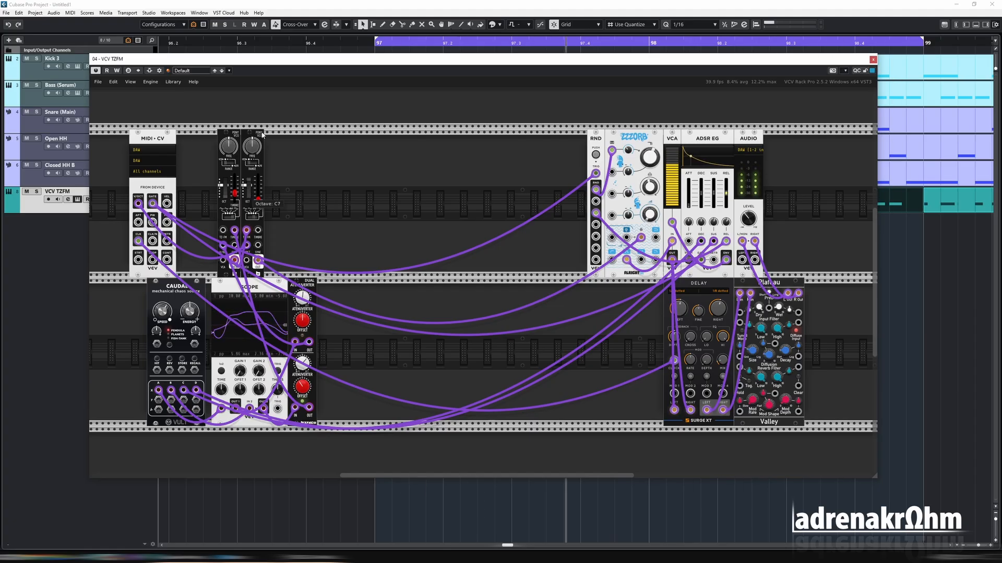
{"action": "left_click_drag", "start_coordinate": [234, 193], "coordinate": [237, 161]}
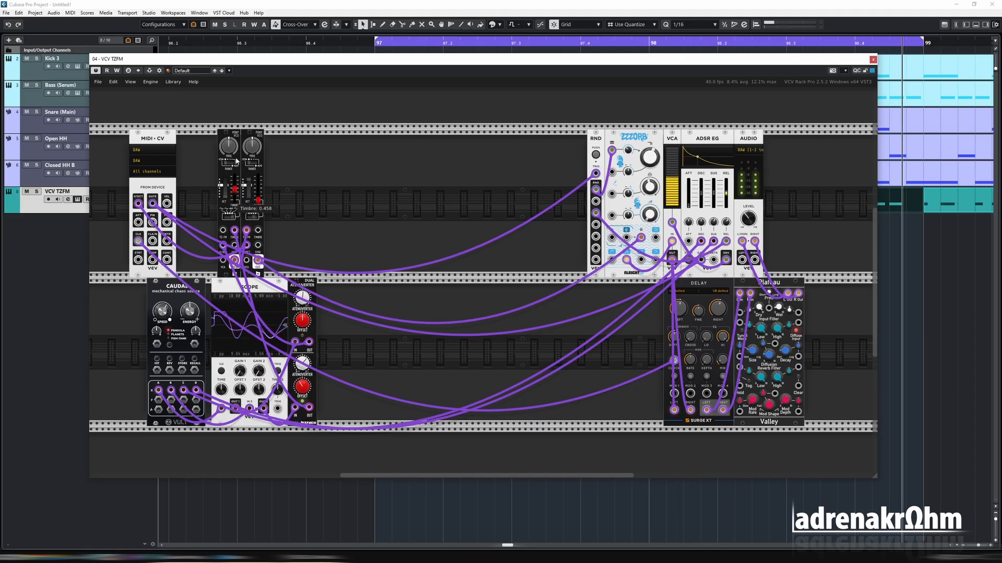